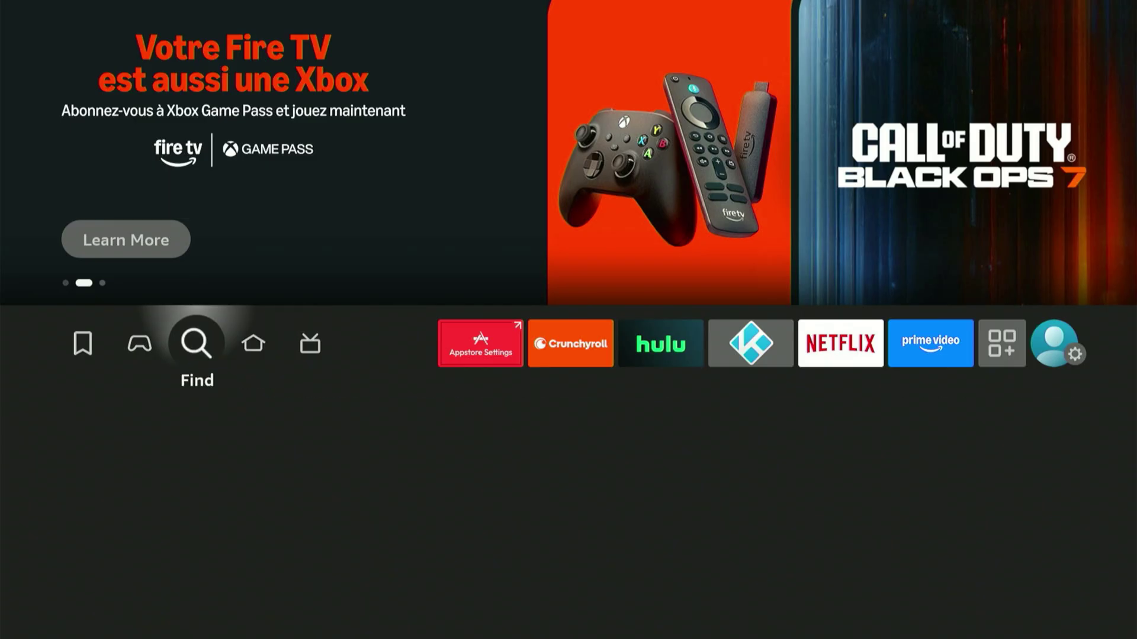
# Go to the Find section and open the search field's on-screen keyboard
pyautogui.press('Left')
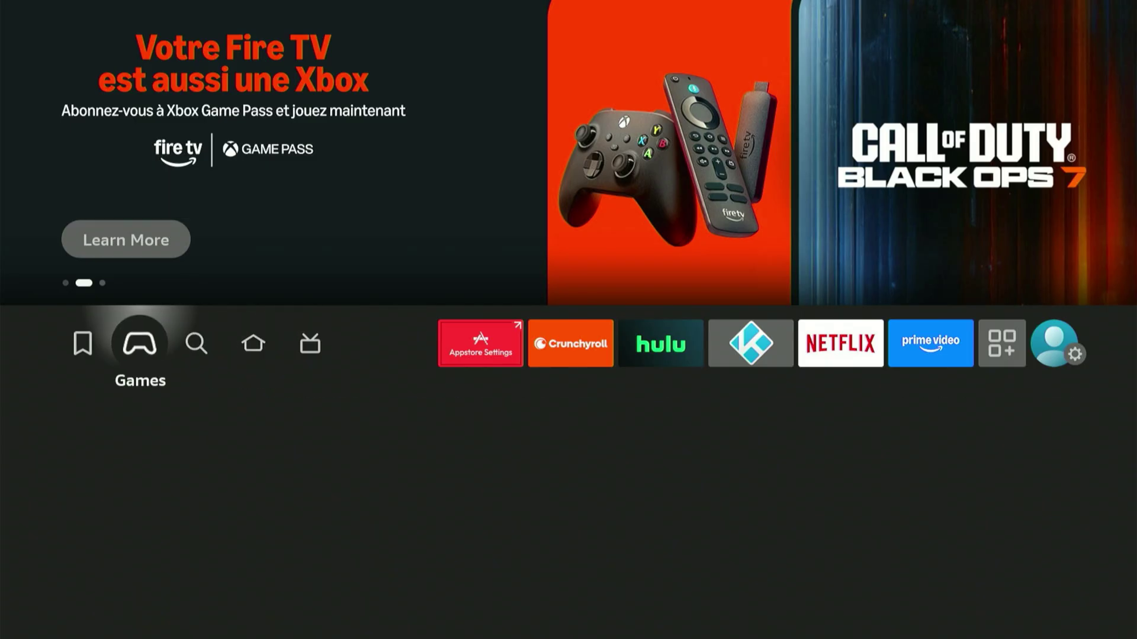
pyautogui.press('Left')
pyautogui.press('Right')
pyautogui.press('Right')
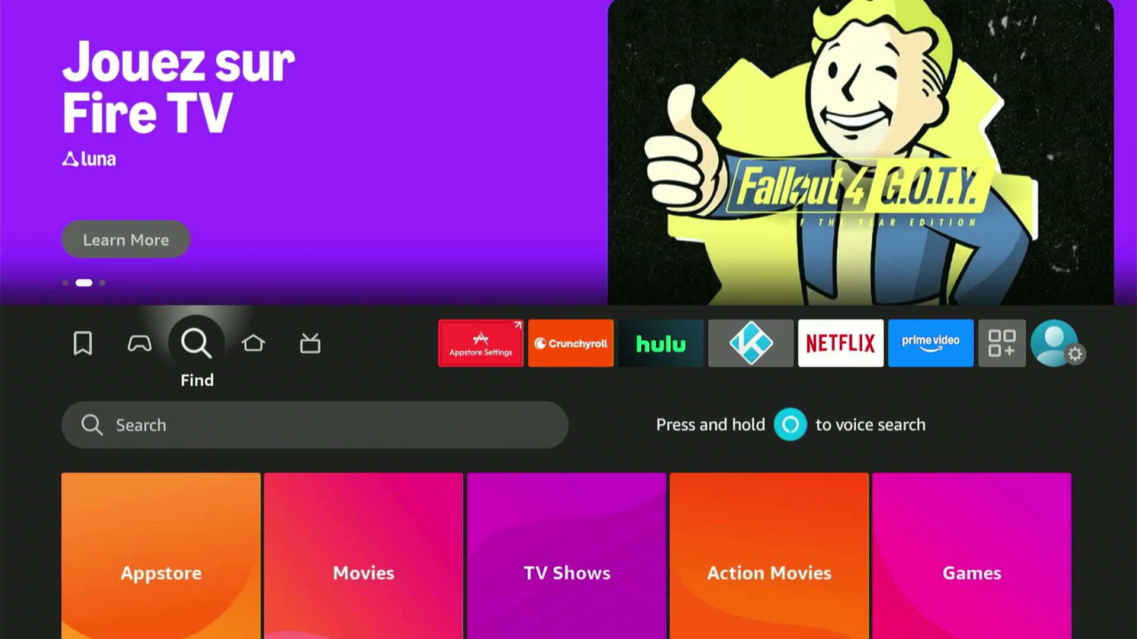
pyautogui.press('Right')
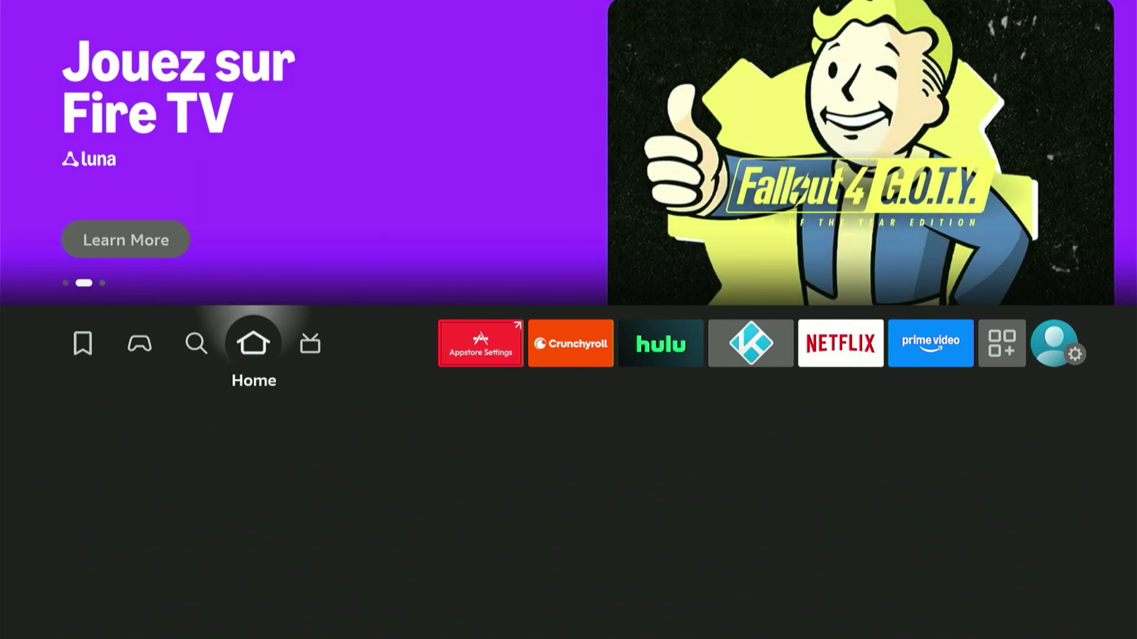
pyautogui.press('Left')
pyautogui.press('Left')
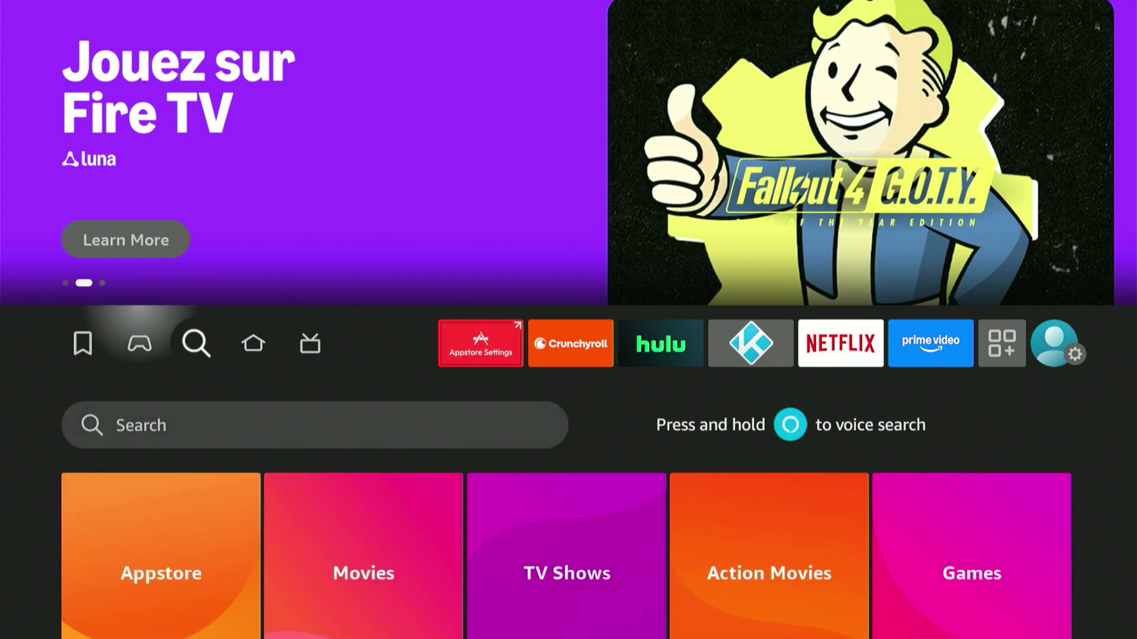
pyautogui.press('Right')
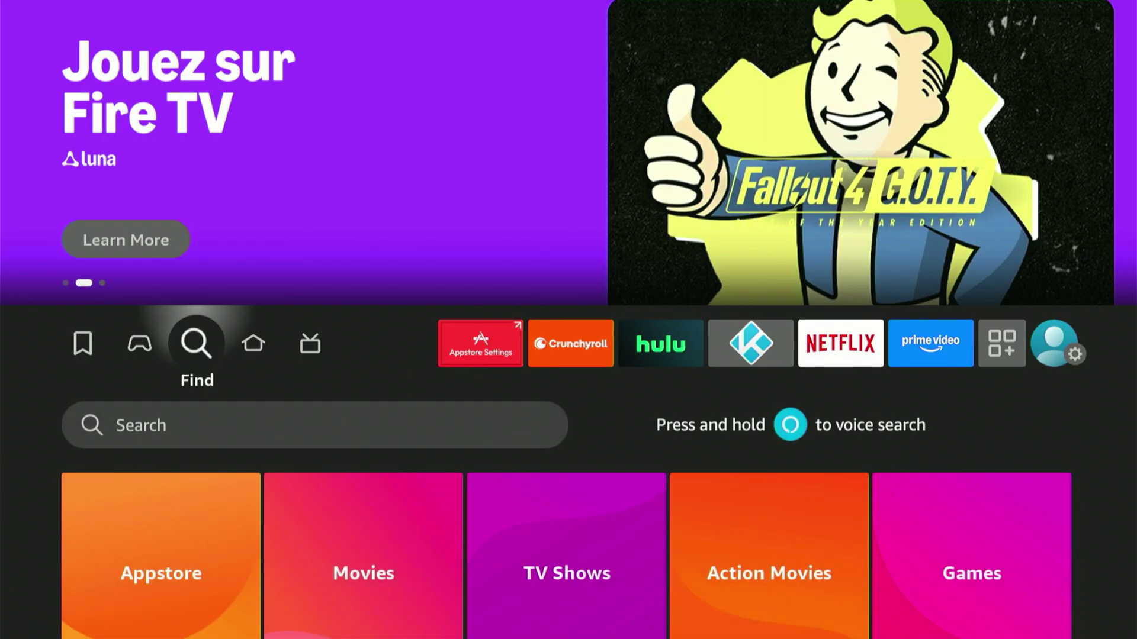
pyautogui.press('Down')
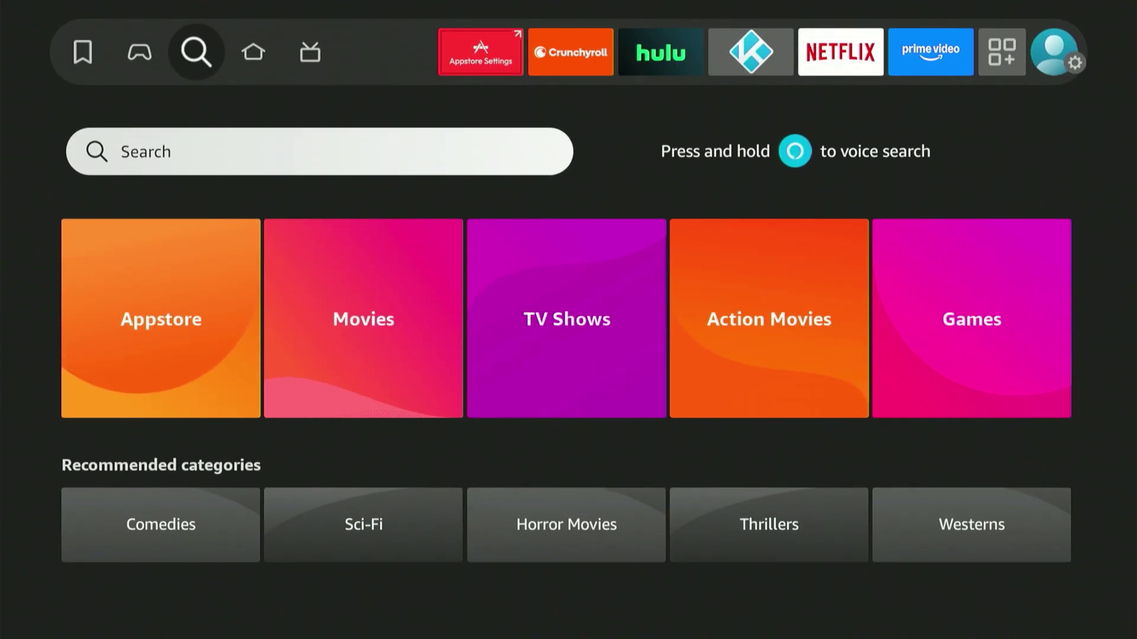
pyautogui.press('Return')
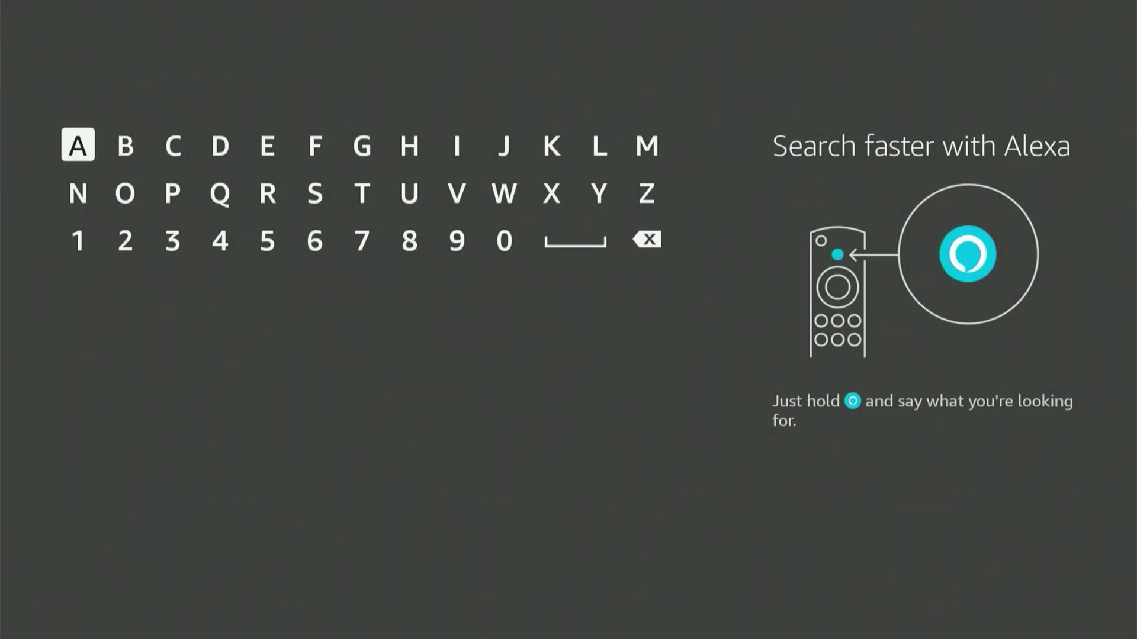
# Type 'dow' and pick the Downloader suggestion to search for it
pyautogui.press('Right')
pyautogui.press('Right')
pyautogui.press('Right')
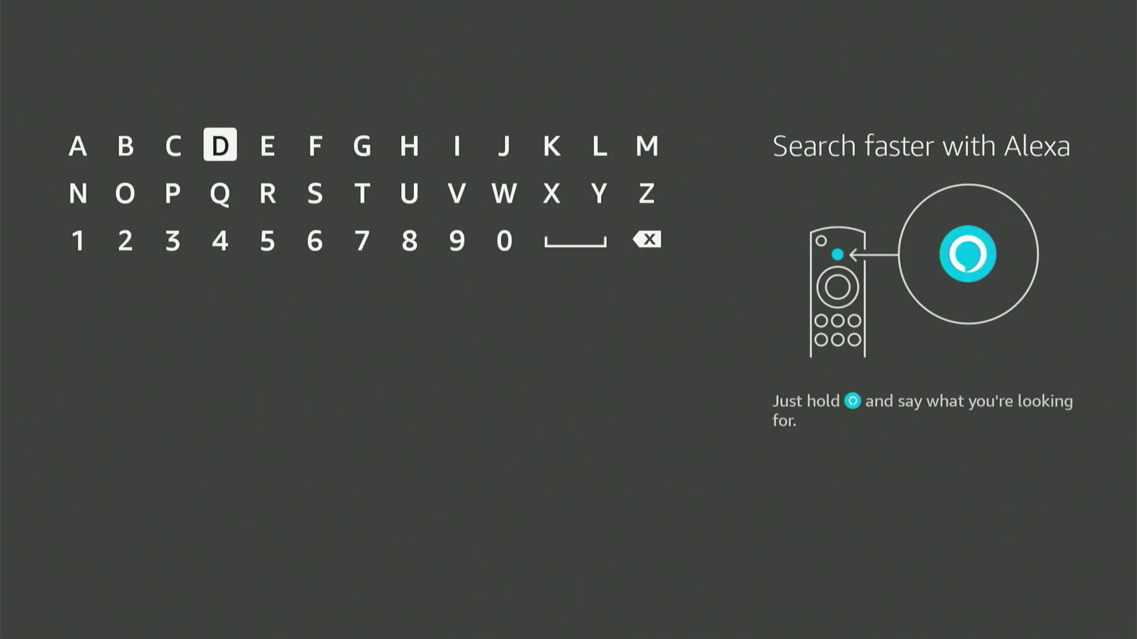
pyautogui.press('Return')
pyautogui.press('Left')
pyautogui.press('Left')
pyautogui.press('Down')
pyautogui.press('Return')
pyautogui.press('Right')
pyautogui.press('Right')
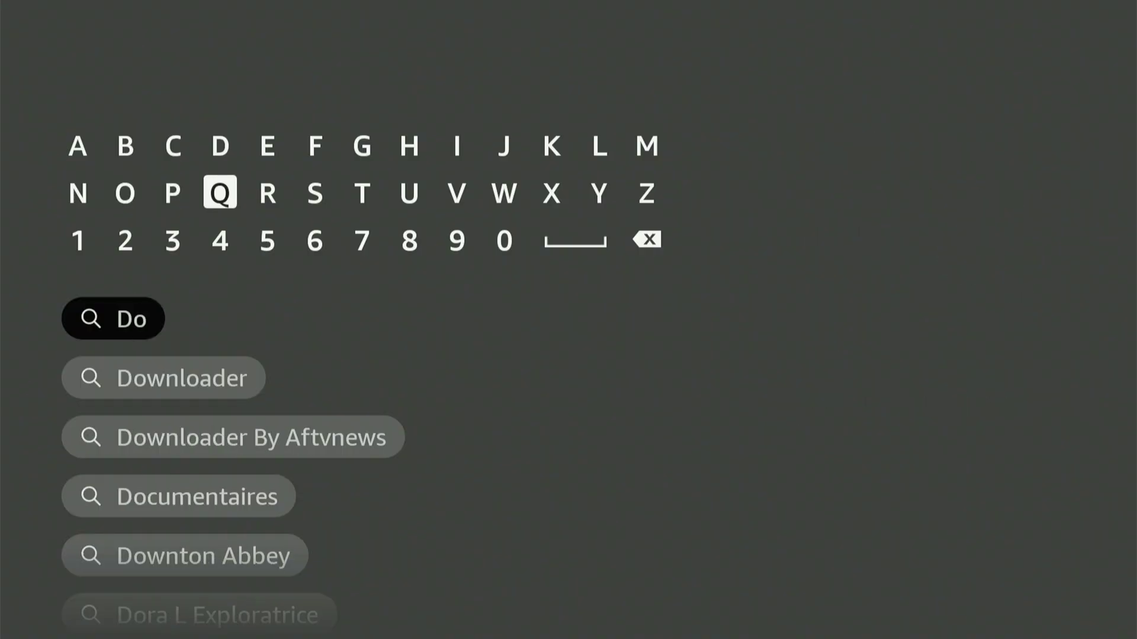
pyautogui.press('Right')
pyautogui.press('Right')
pyautogui.press('Right')
pyautogui.press('Right')
pyautogui.press('Right')
pyautogui.press('Right')
pyautogui.press('Return')
pyautogui.press('Down')
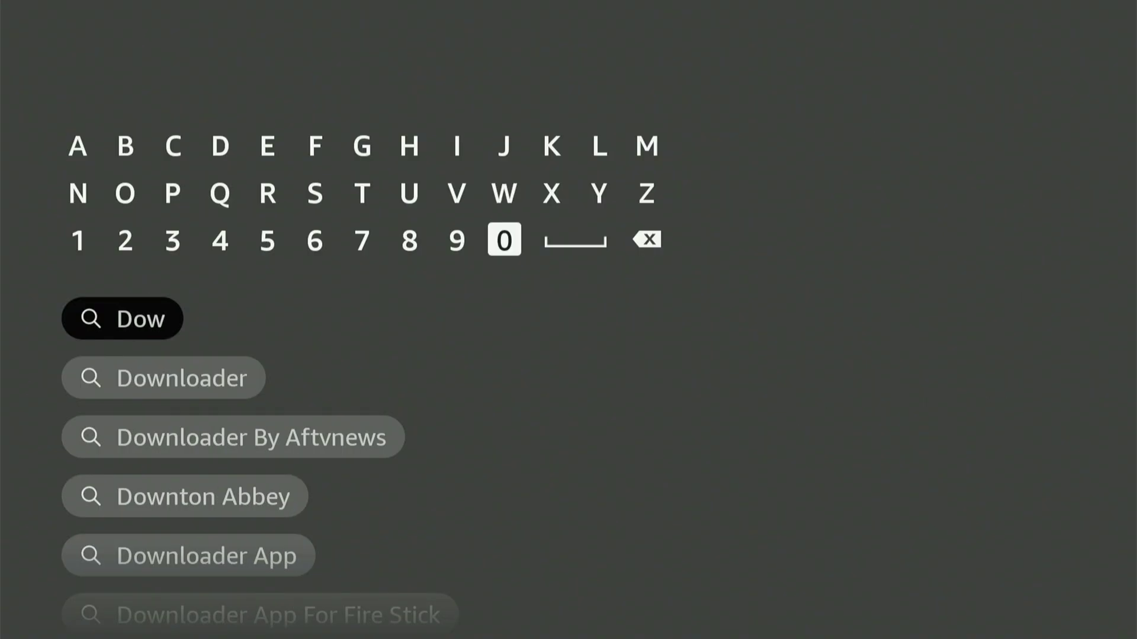
pyautogui.press('Down')
pyautogui.press('Down')
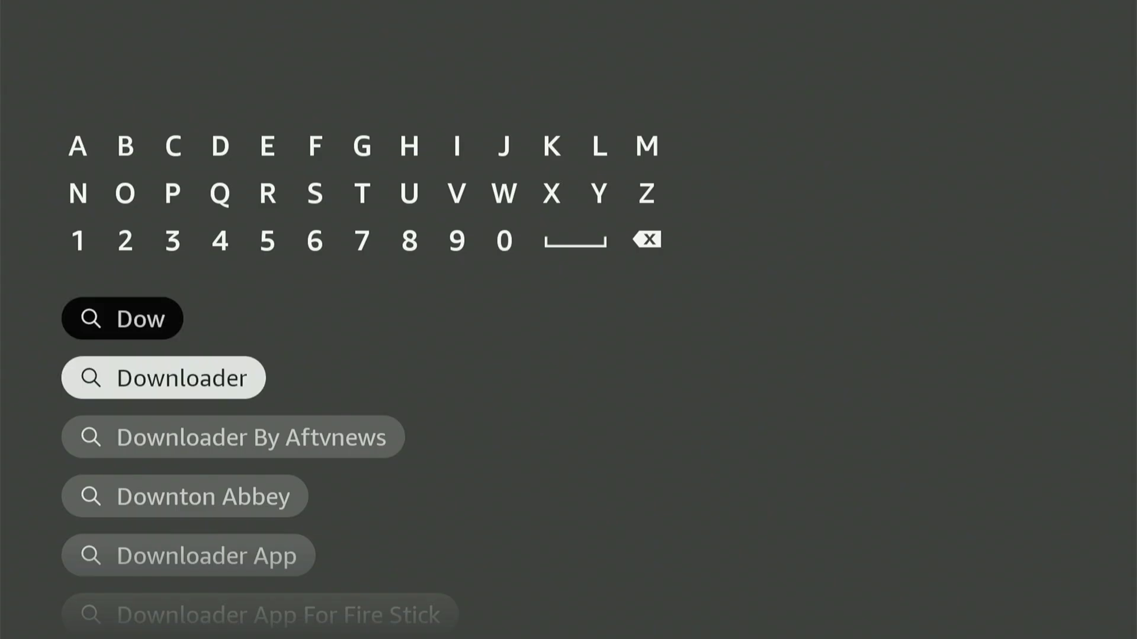
pyautogui.press('Return')
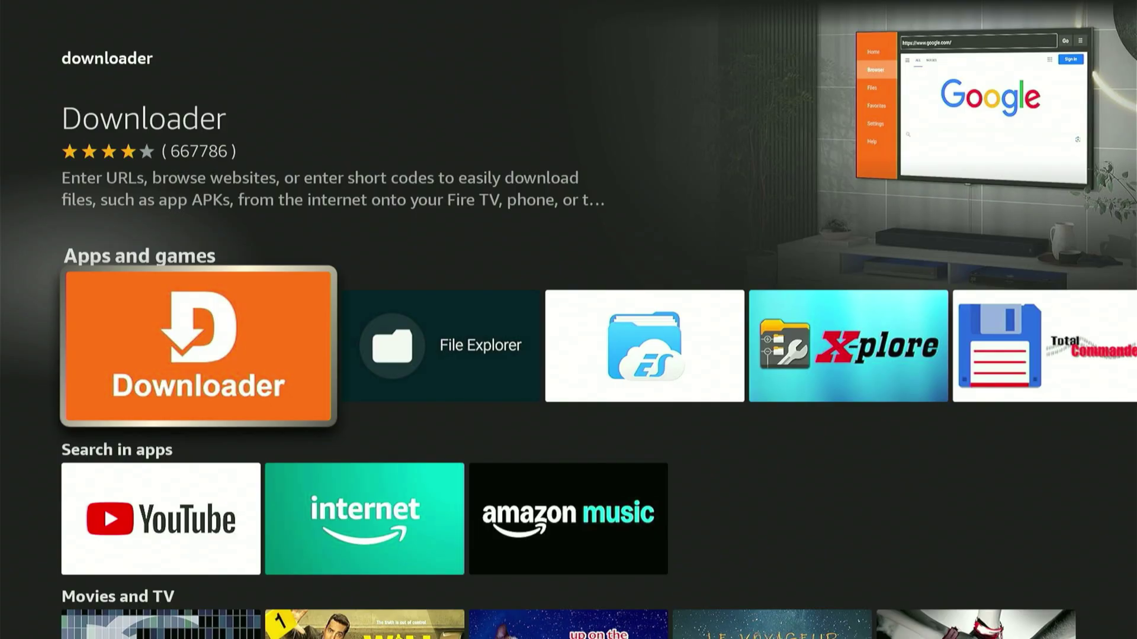
# Open Downloader's store page, download and install it, then open the app
pyautogui.press('Return')
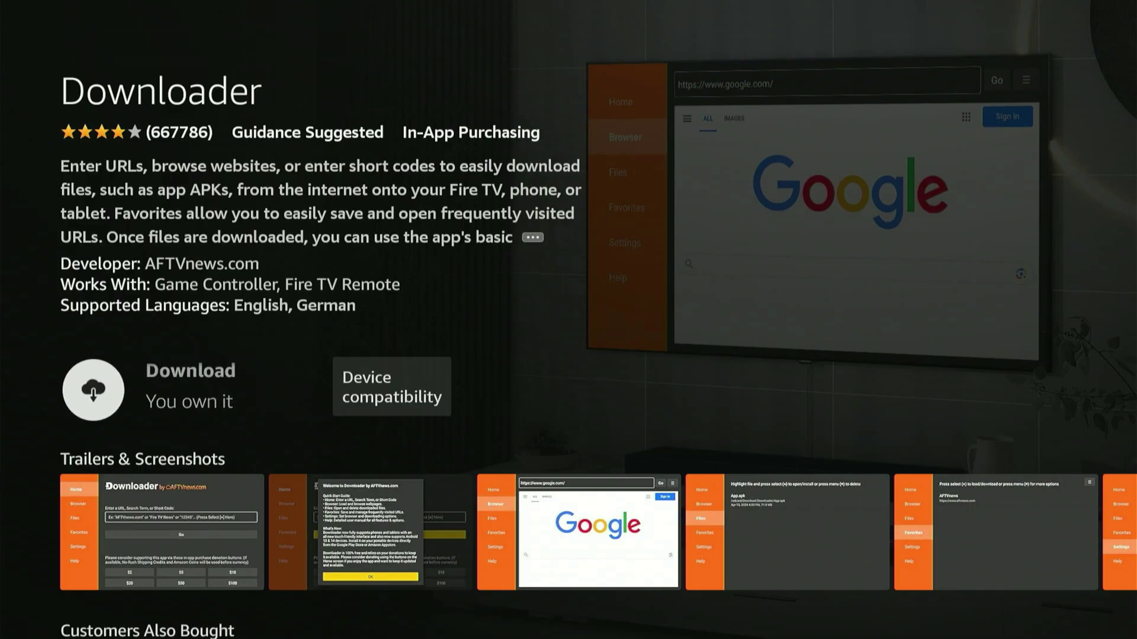
pyautogui.press('Return')
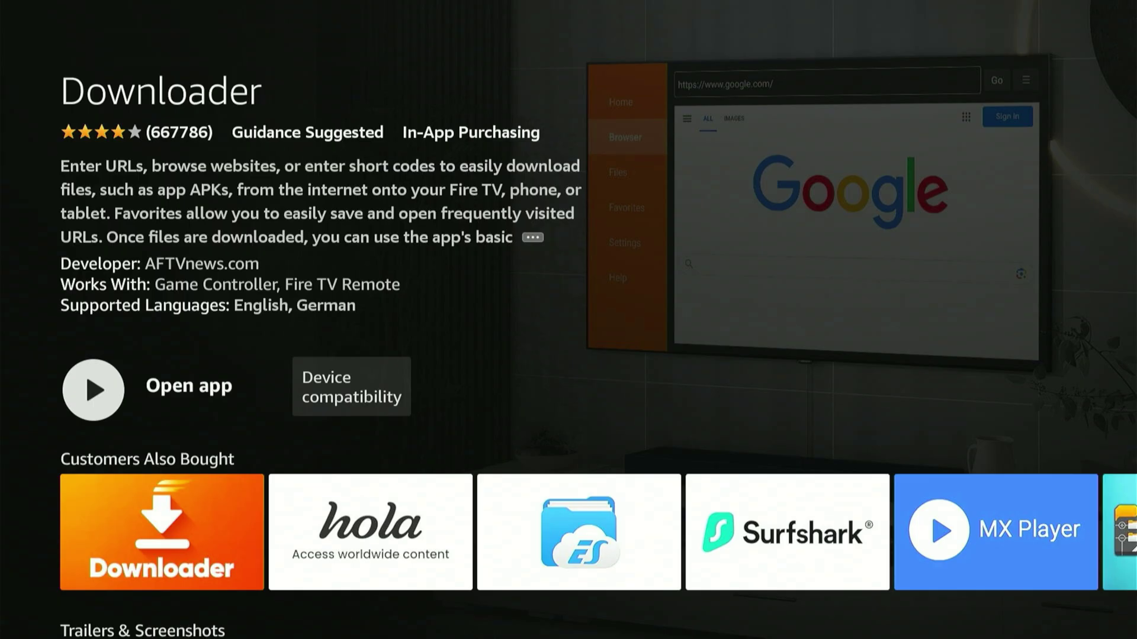
pyautogui.press('Return')
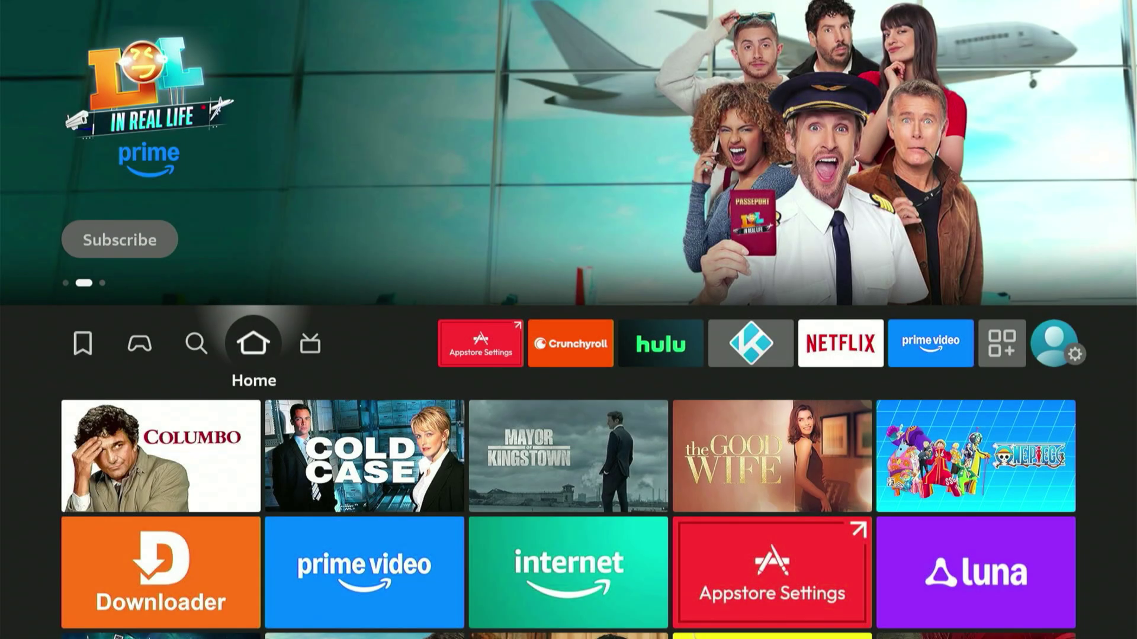
# Move along the home screen's top row to the Settings shortcut
pyautogui.press('Right')
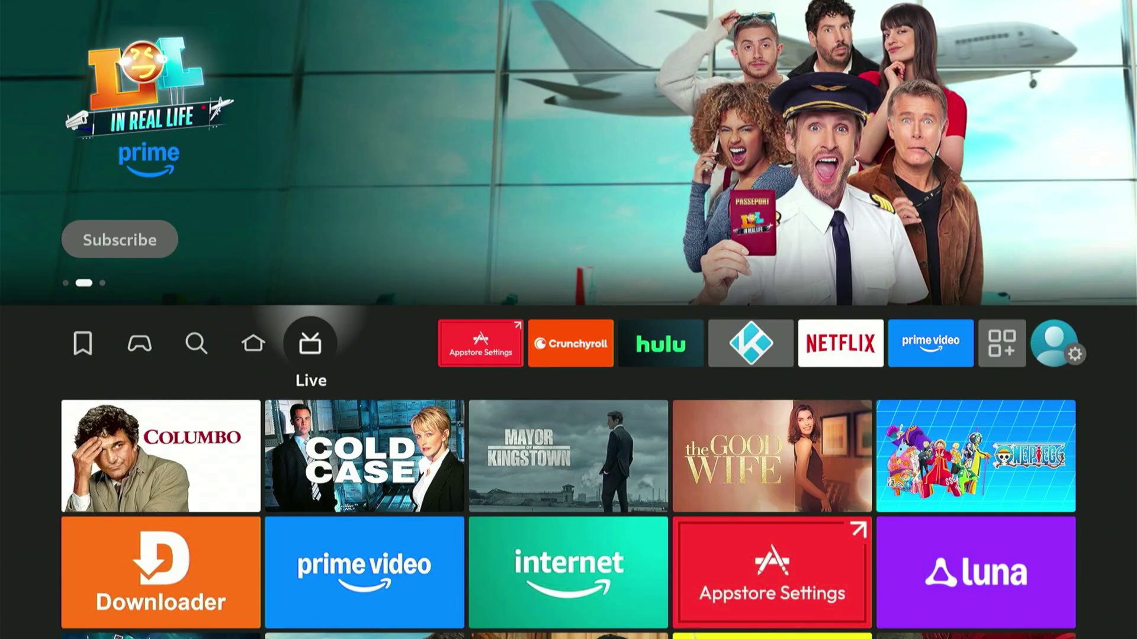
pyautogui.press('Right')
pyautogui.press('Right')
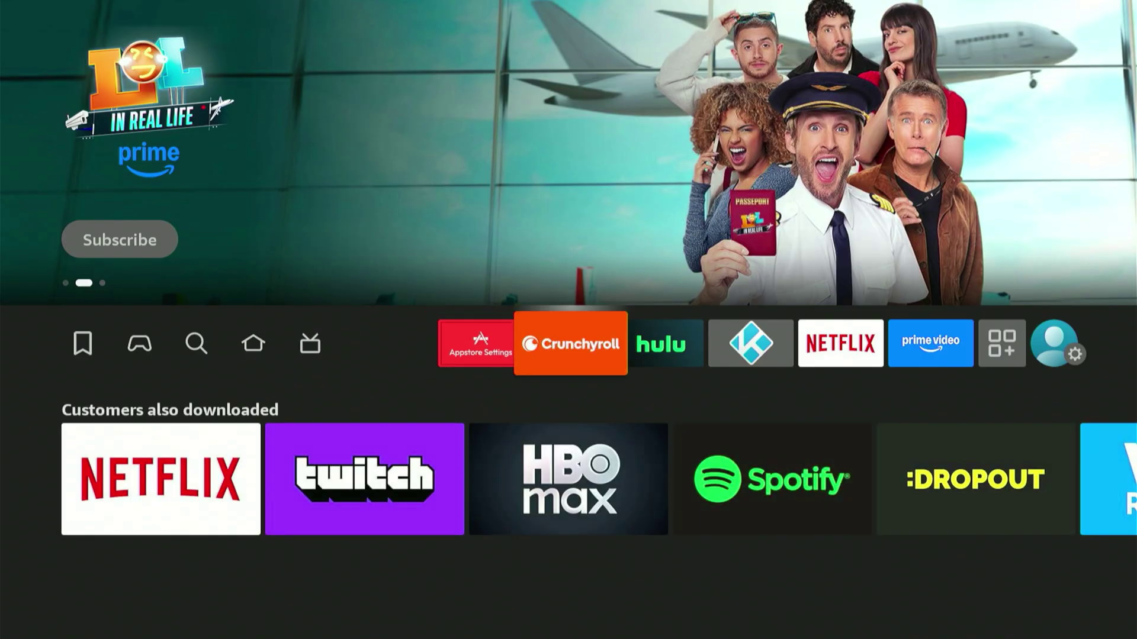
pyautogui.press('Right')
pyautogui.press('Right')
pyautogui.press('Right')
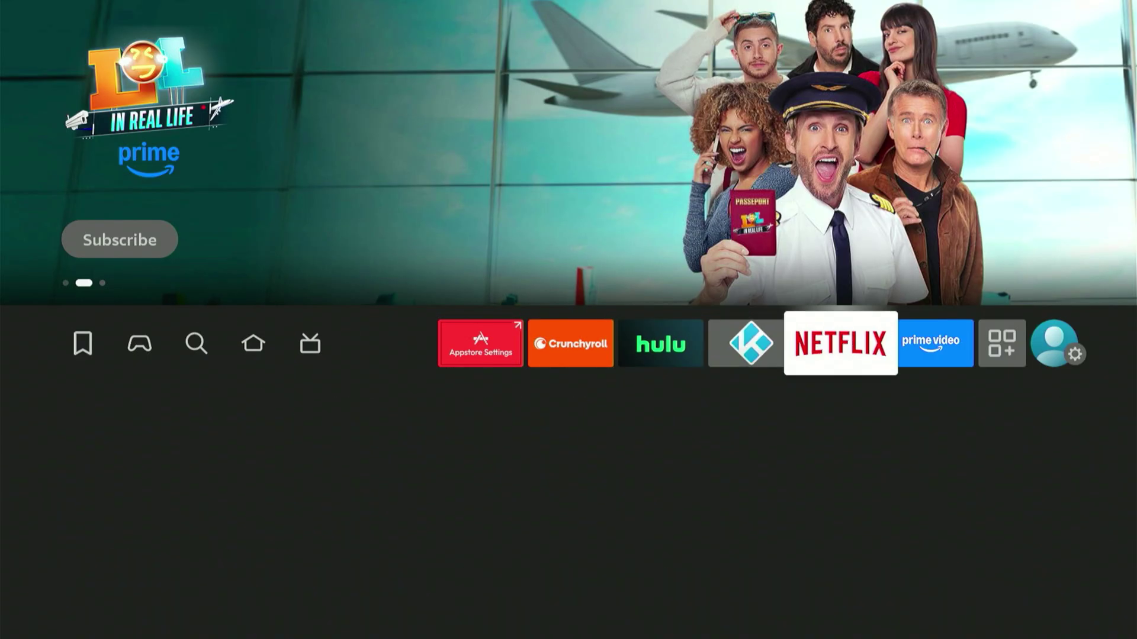
pyautogui.press('Right')
pyautogui.press('Right')
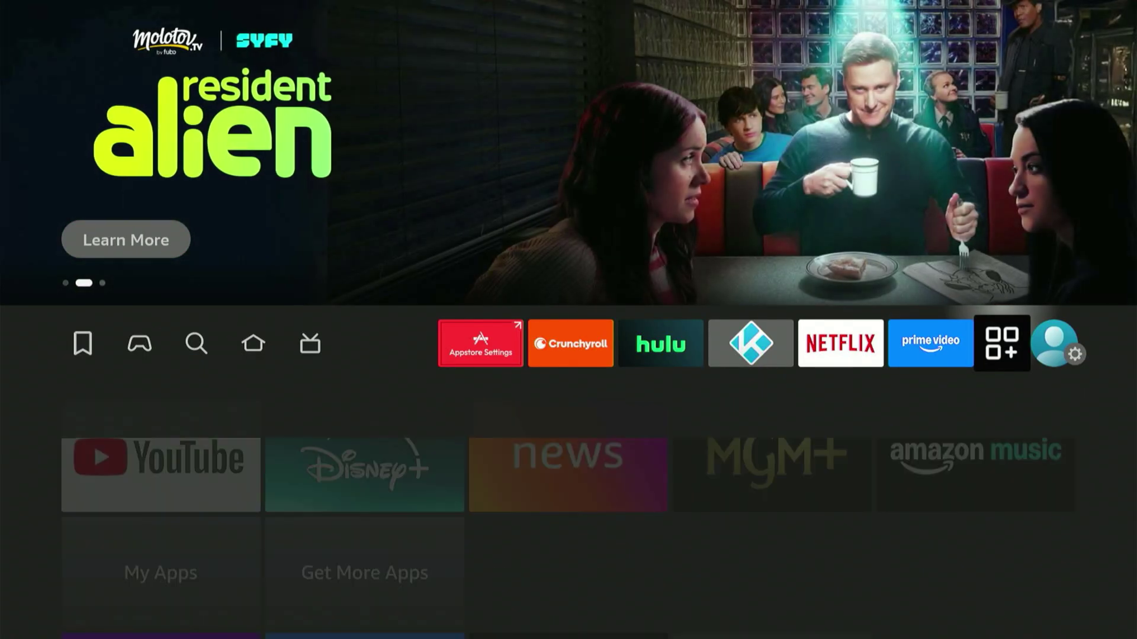
pyautogui.press('Right')
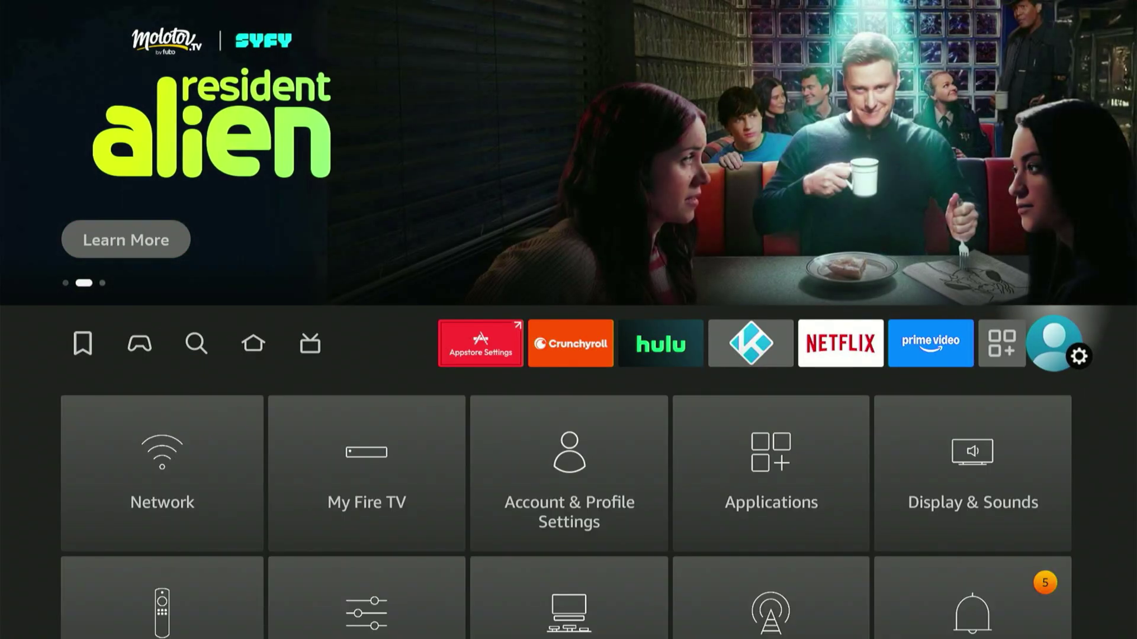
# Browse the settings categories and open My Fire TV
pyautogui.press('Down')
pyautogui.press('Down')
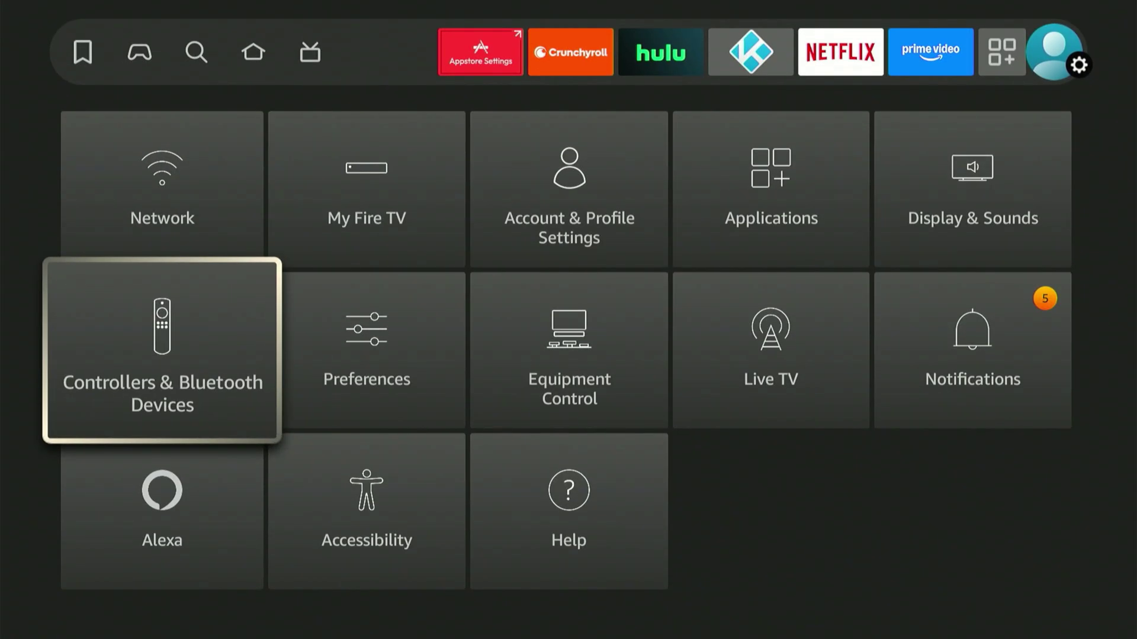
pyautogui.press('Down')
pyautogui.press('Right')
pyautogui.press('Right')
pyautogui.press('Up')
pyautogui.press('Right')
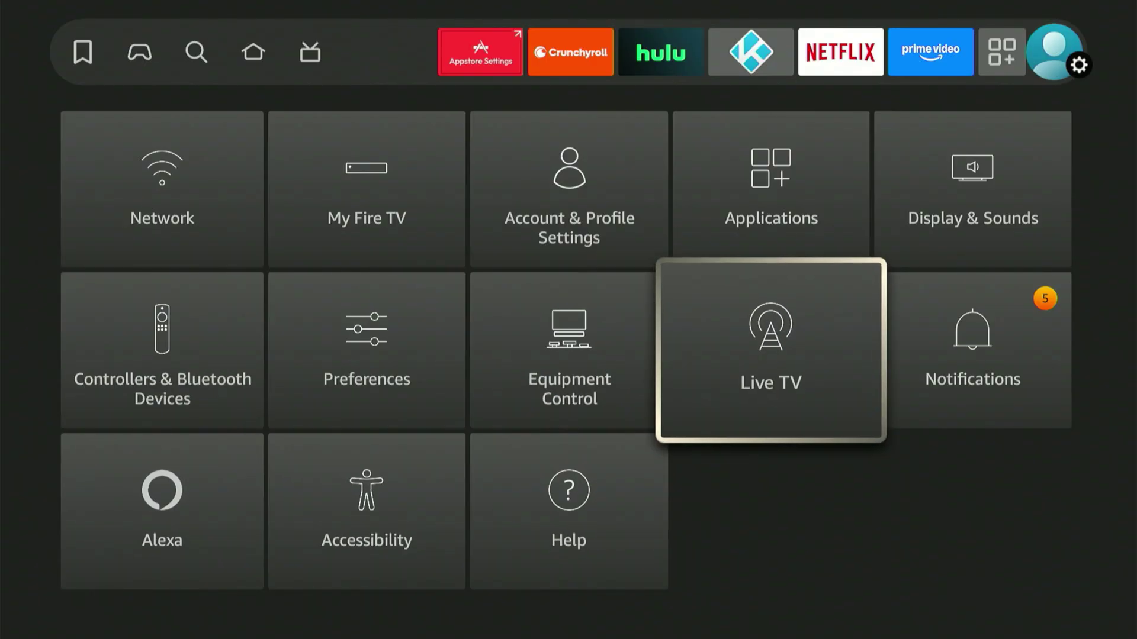
pyautogui.press('Right')
pyautogui.press('Up')
pyautogui.press('Left')
pyautogui.press('Left')
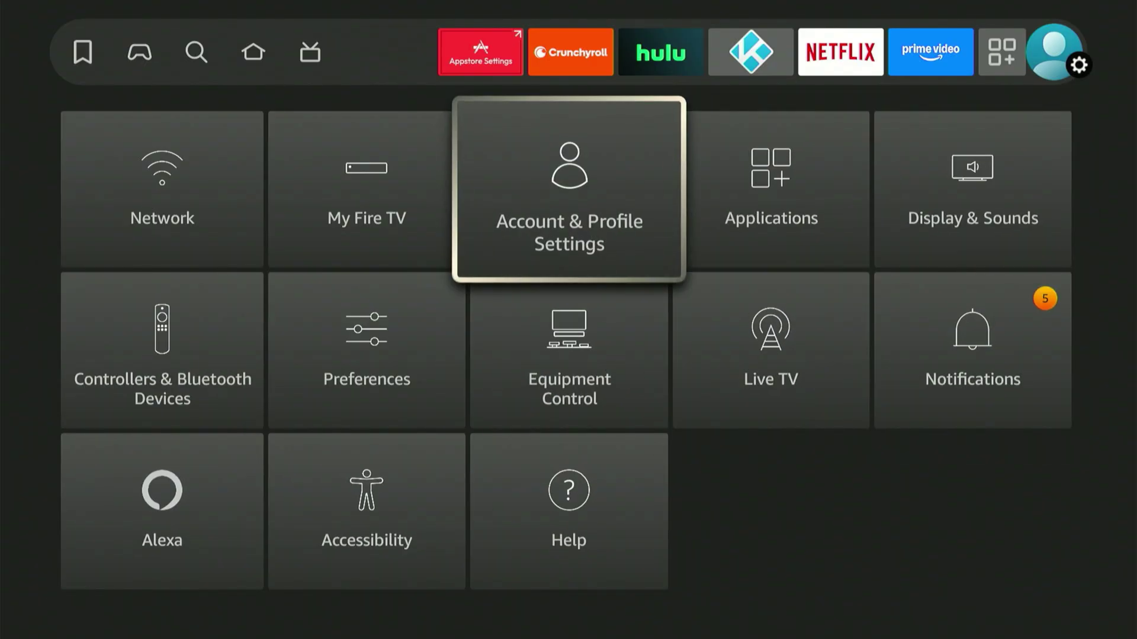
pyautogui.press('Down')
pyautogui.press('Left')
pyautogui.press('Left')
pyautogui.press('Down')
pyautogui.press('Right')
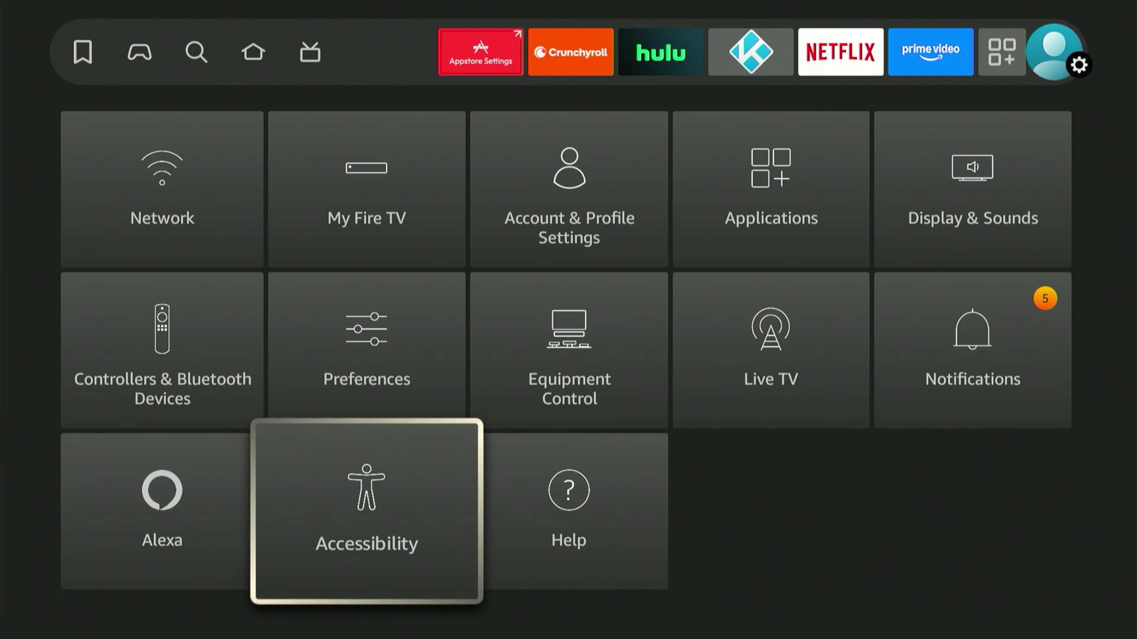
pyautogui.press('Right')
pyautogui.press('Up')
pyautogui.press('Up')
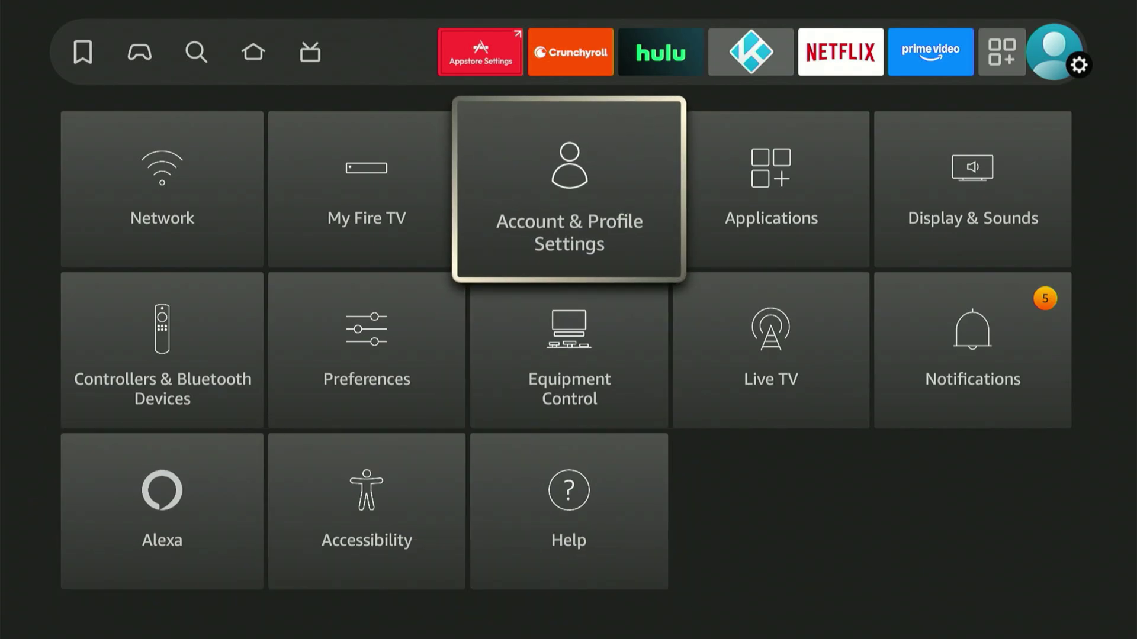
pyautogui.press('Left')
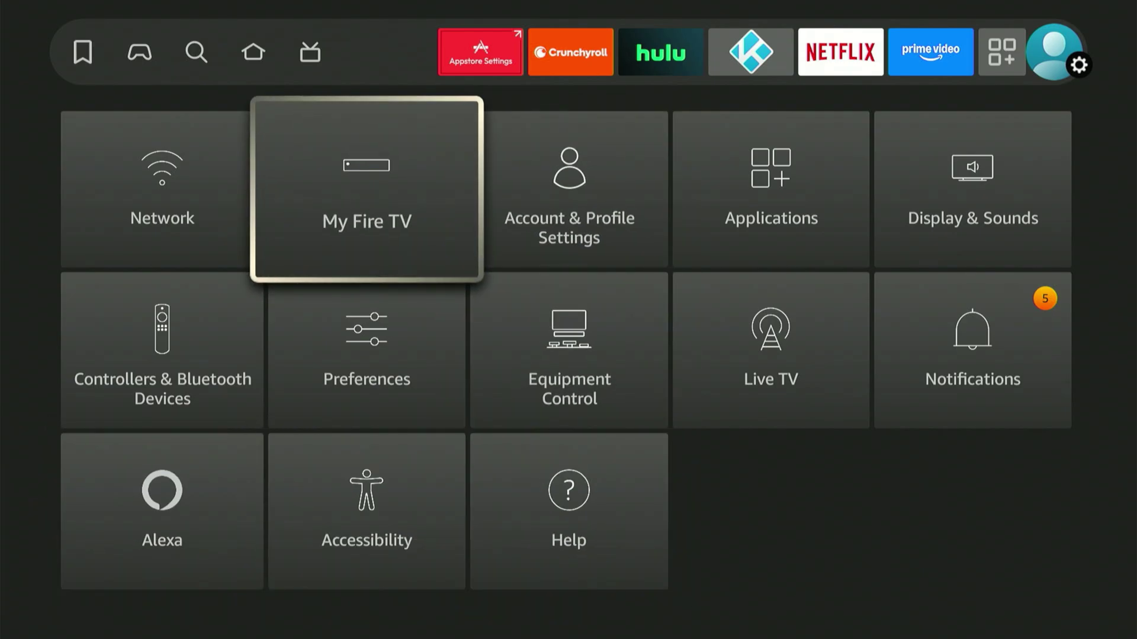
pyautogui.press('Return')
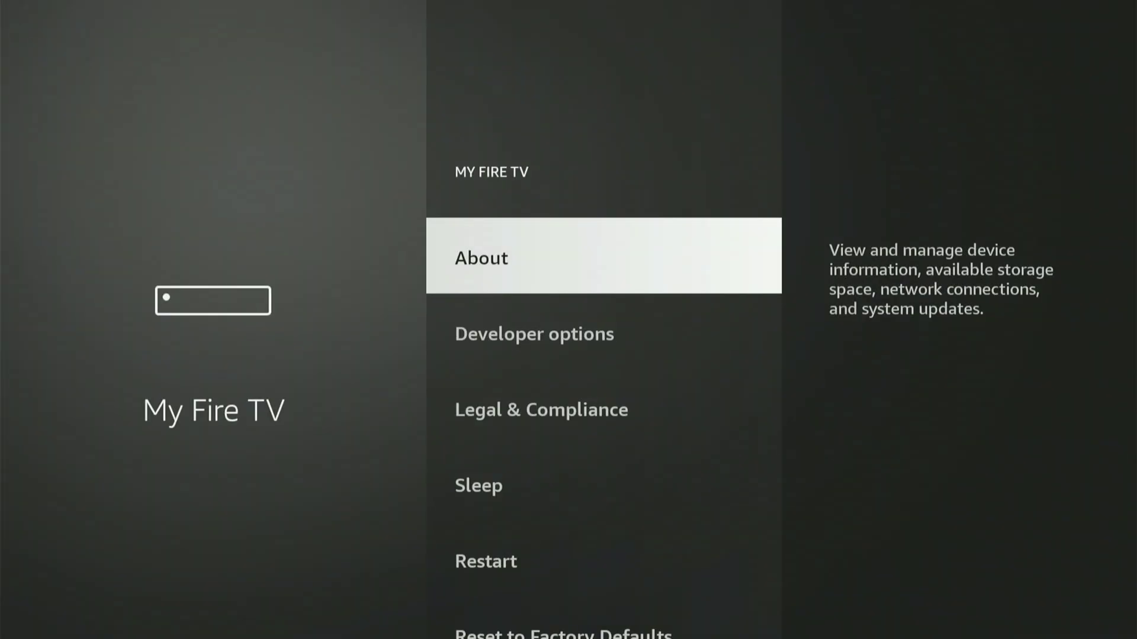
# Repeatedly select Fire TV in About to confirm developer mode is on, then return to Developer options
pyautogui.press('Down')
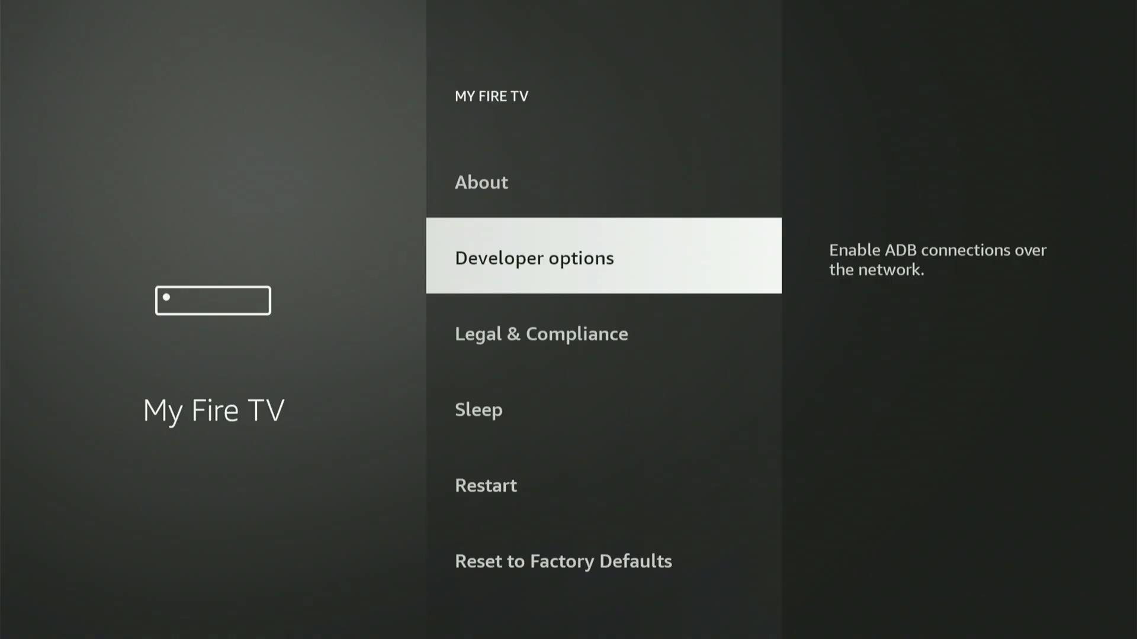
pyautogui.press('Up')
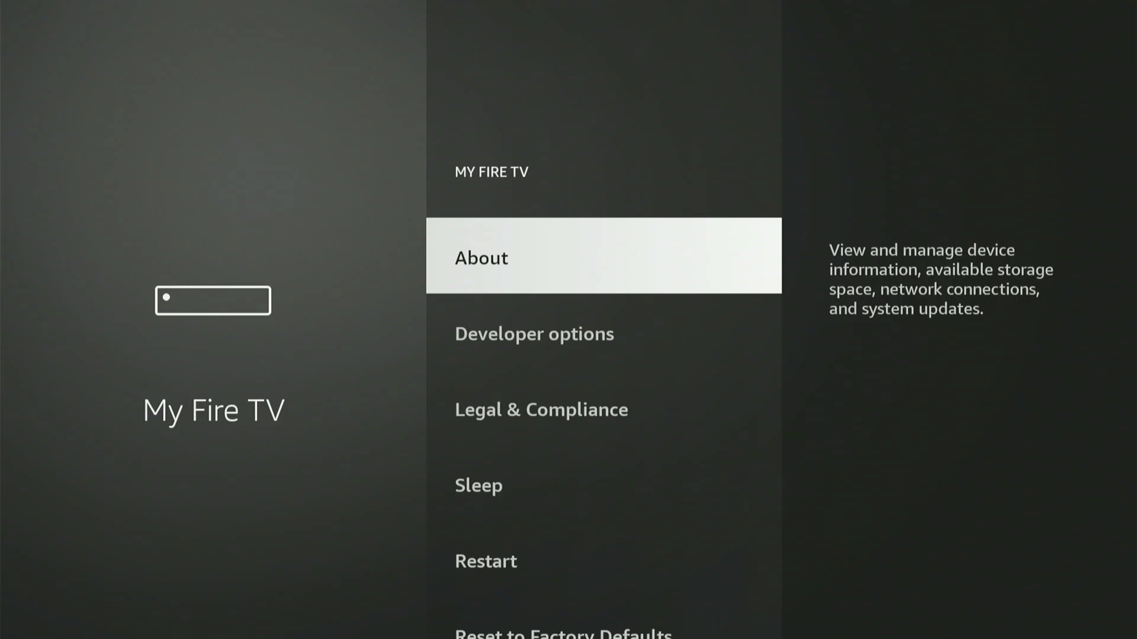
pyautogui.press('Return')
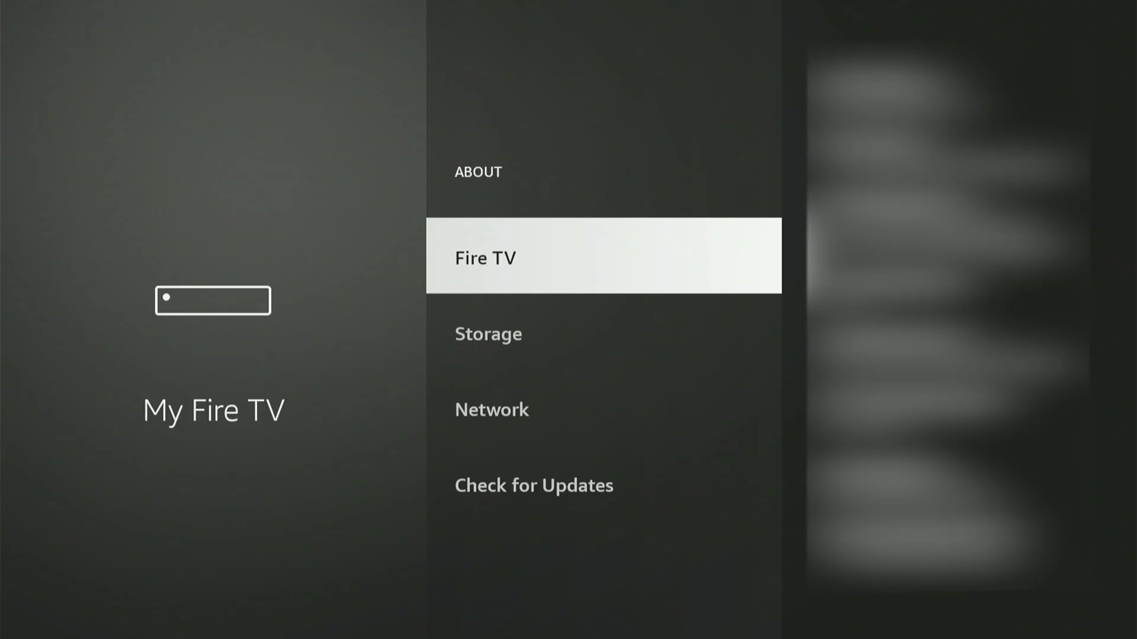
pyautogui.press('Return')
pyautogui.press('Return')
pyautogui.press('Return')
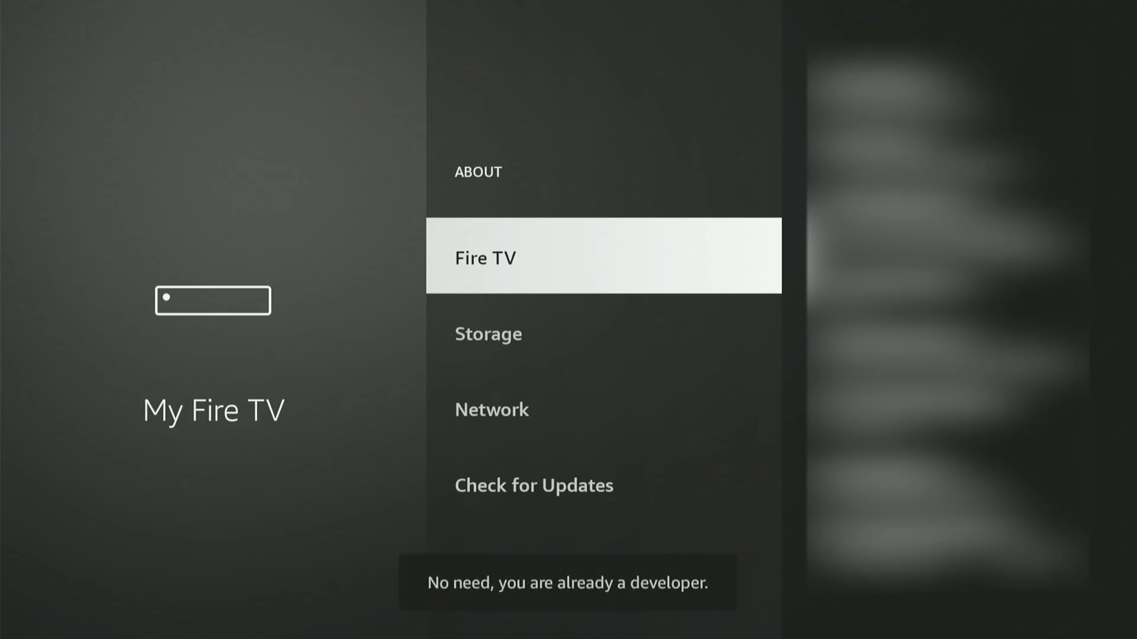
pyautogui.press('Return')
pyautogui.press('Return')
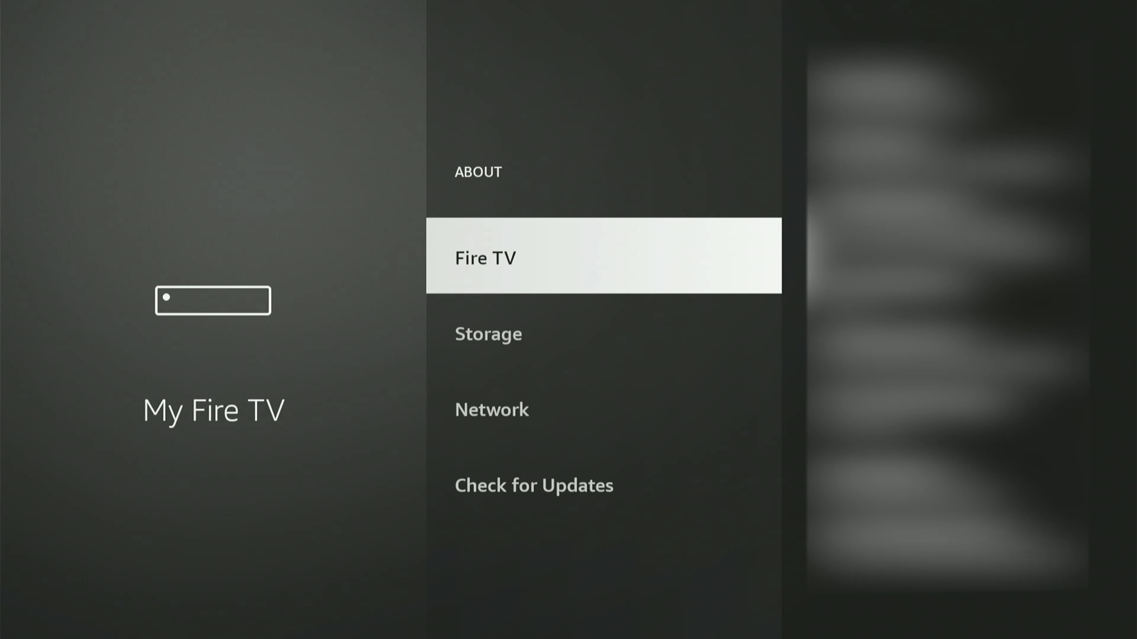
pyautogui.press('Escape')
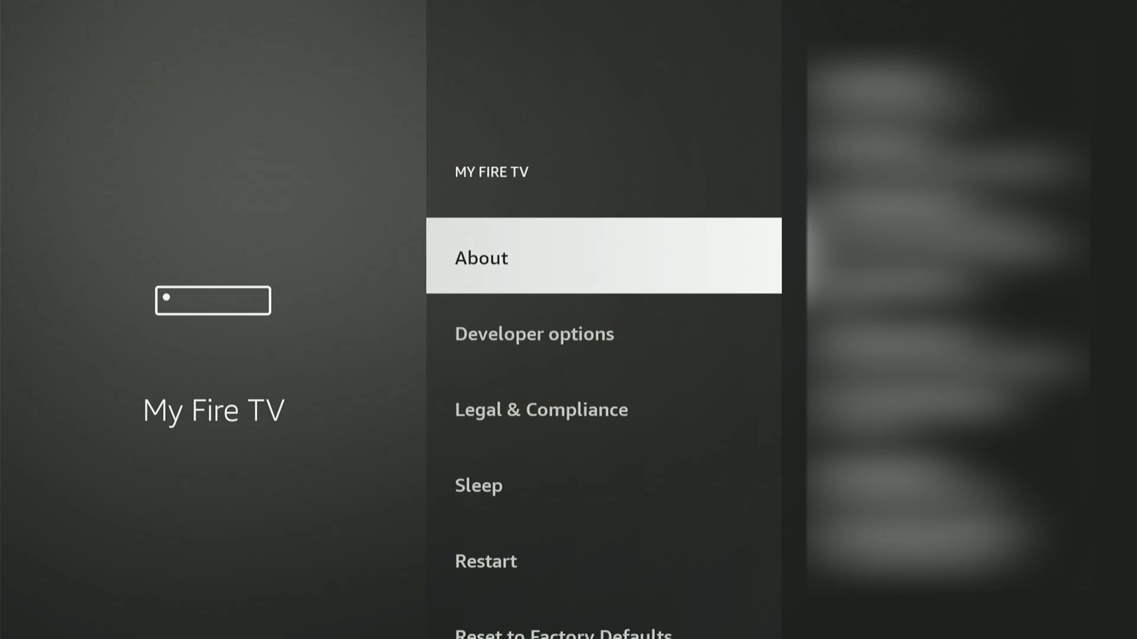
pyautogui.press('Down')
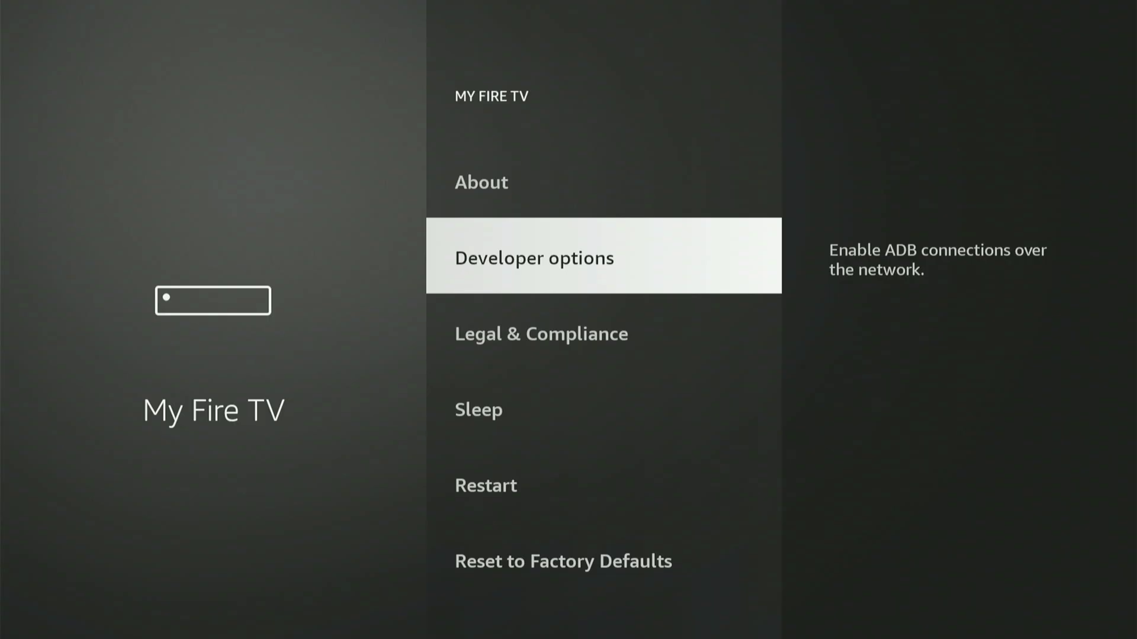
# Turn on ADB debugging, allow it on this network, and open Install unknown apps
pyautogui.press('Return')
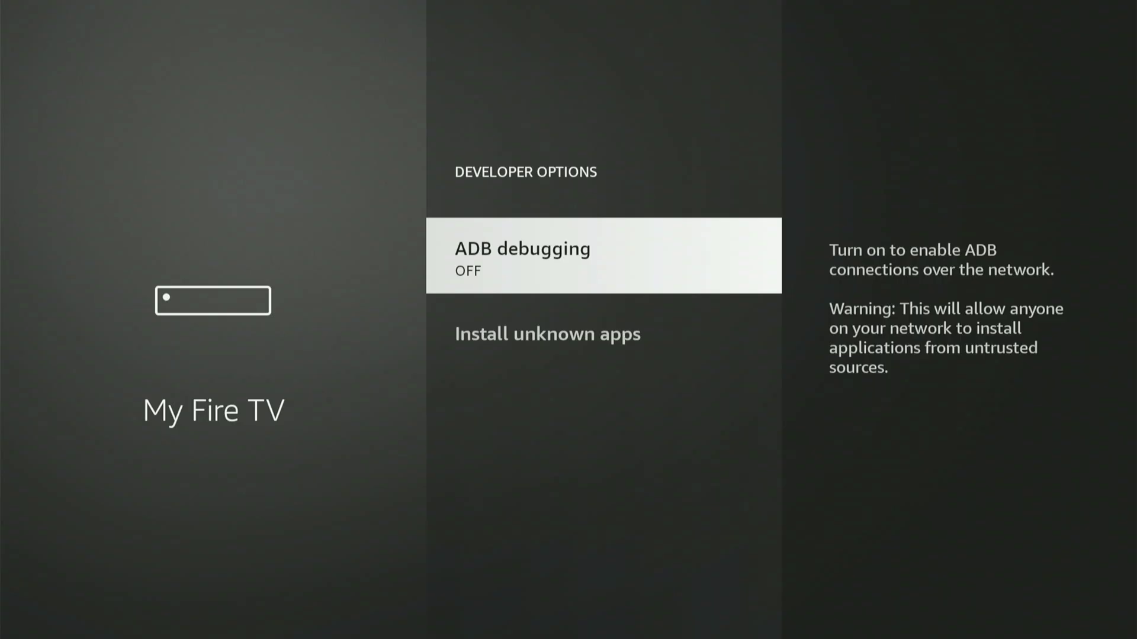
pyautogui.press('Return')
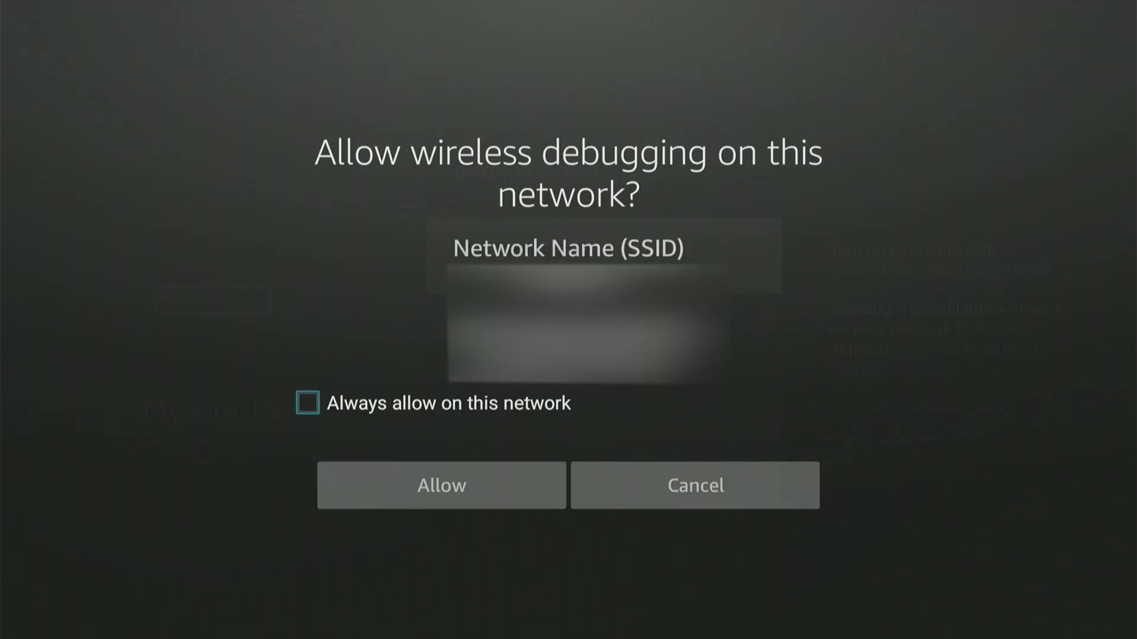
pyautogui.press('Down')
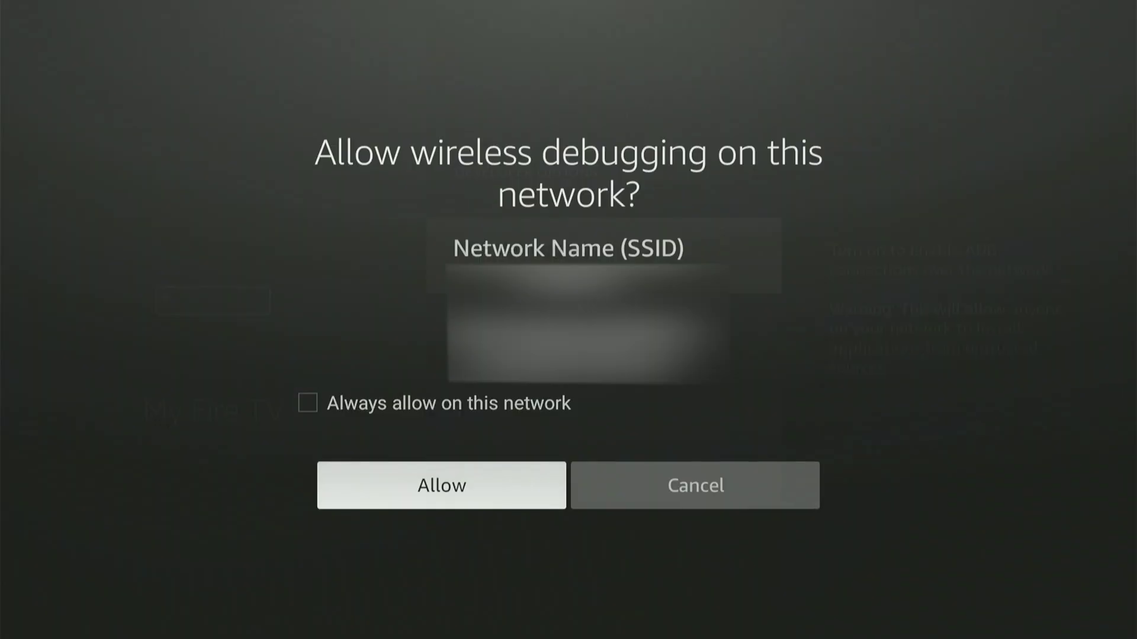
pyautogui.press('Return')
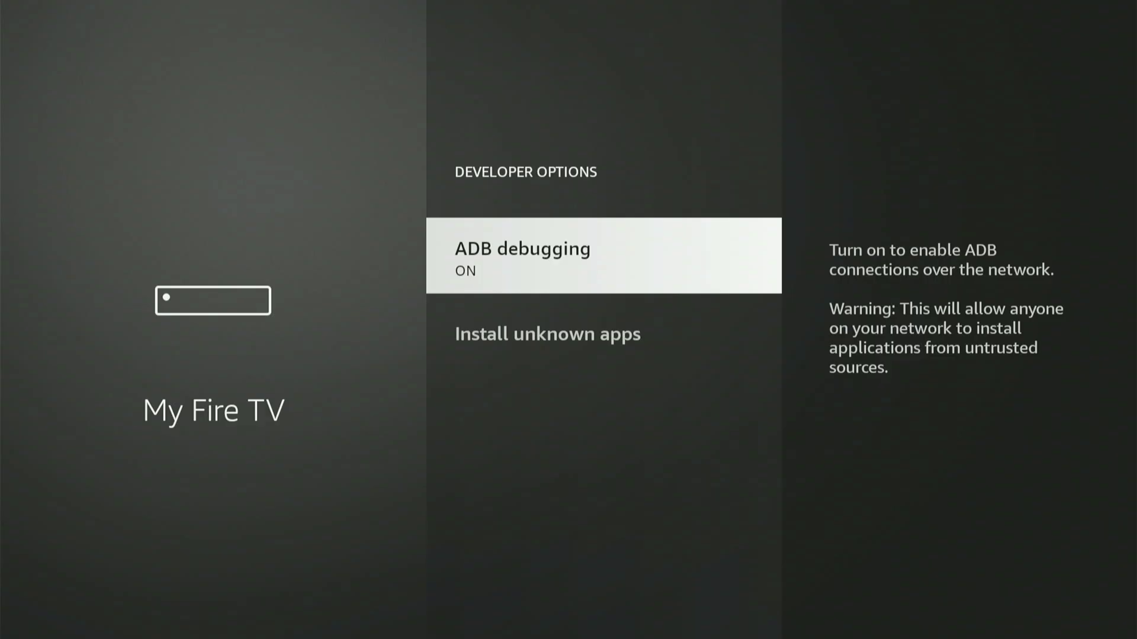
pyautogui.press('Down')
pyautogui.press('Return')
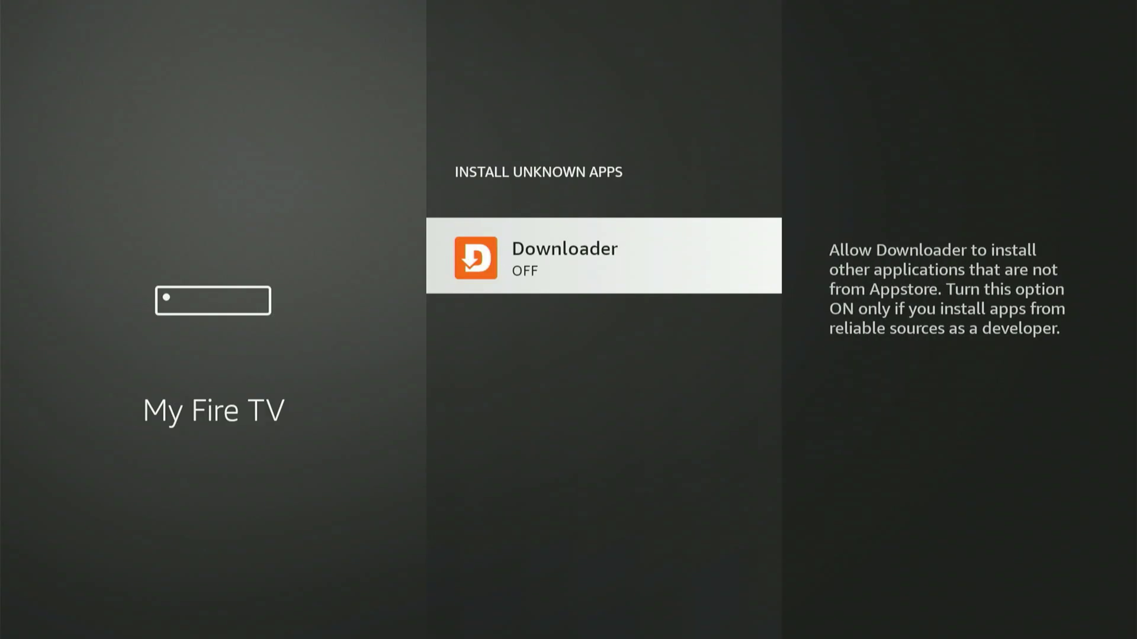
# Switch Downloader's Install unknown apps permission to ON
pyautogui.press('Return')
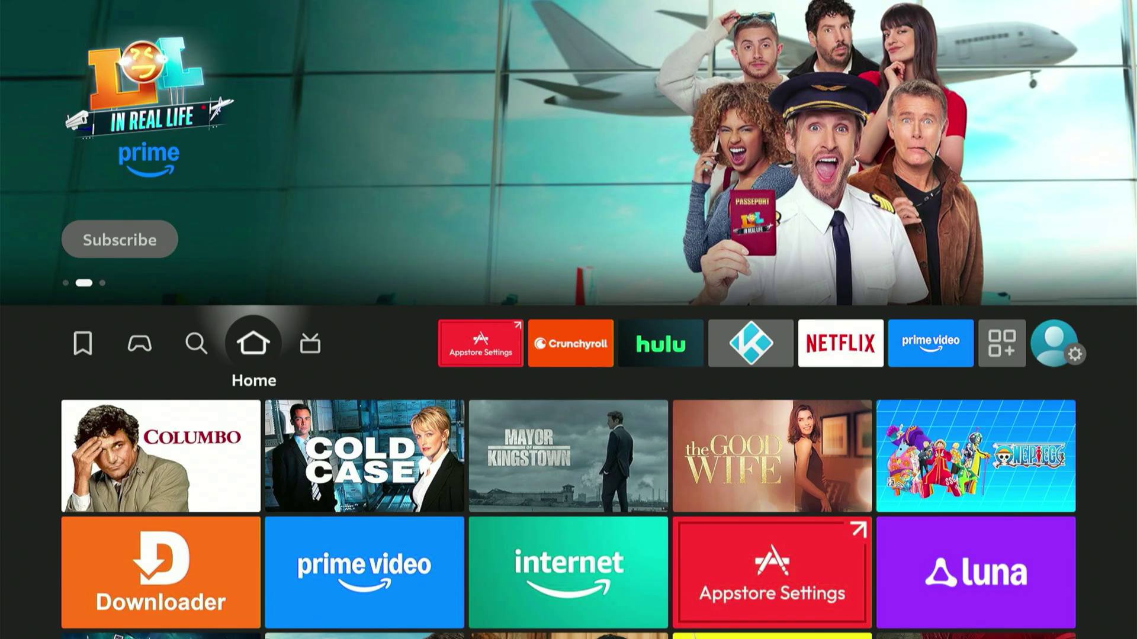
# Open Your Apps & Channels and launch Downloader from its tile
pyautogui.press('Right')
pyautogui.press('Right')
pyautogui.press('Right')
pyautogui.press('Right')
pyautogui.press('Right')
pyautogui.press('Right')
pyautogui.press('Right')
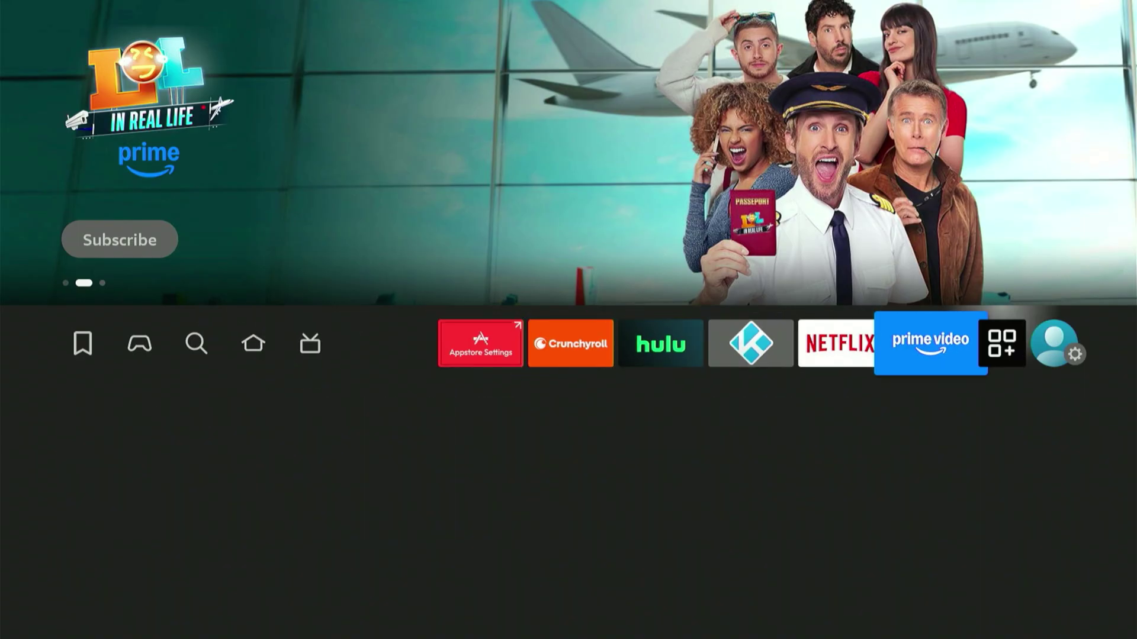
pyautogui.press('Right')
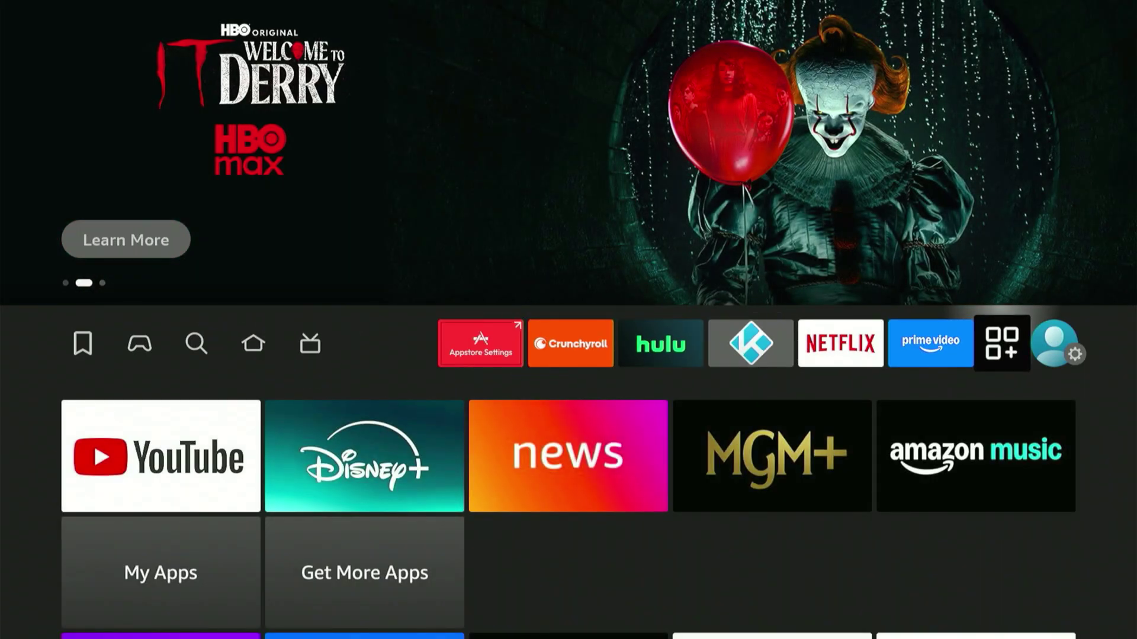
pyautogui.press('Return')
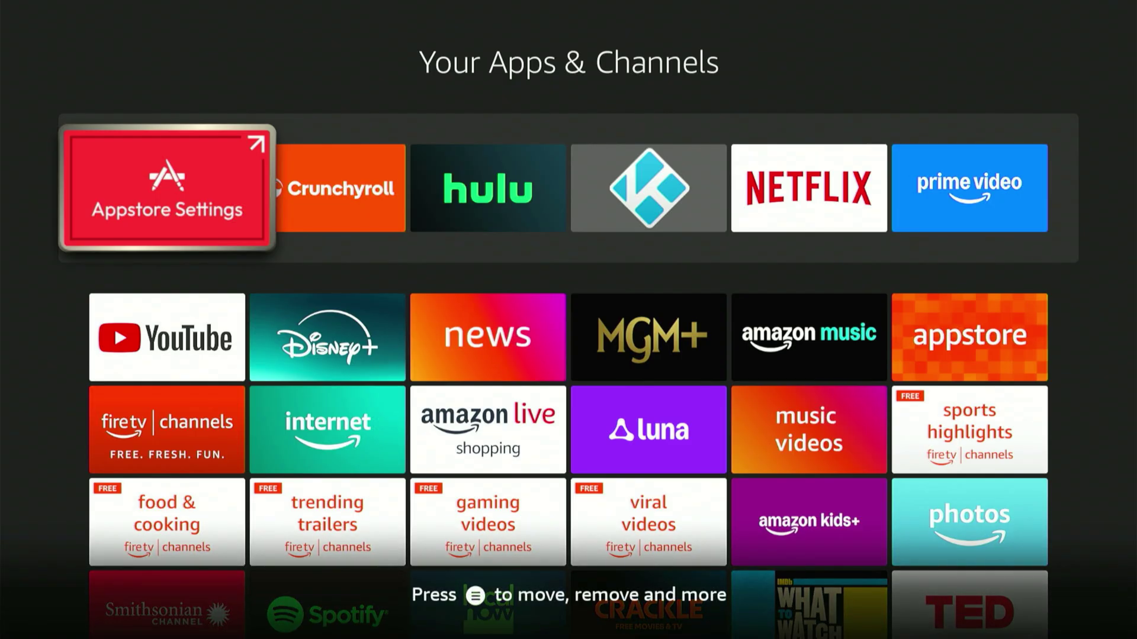
pyautogui.press('Down')
pyautogui.press('Down')
pyautogui.press('Down')
pyautogui.press('Down')
pyautogui.press('Down')
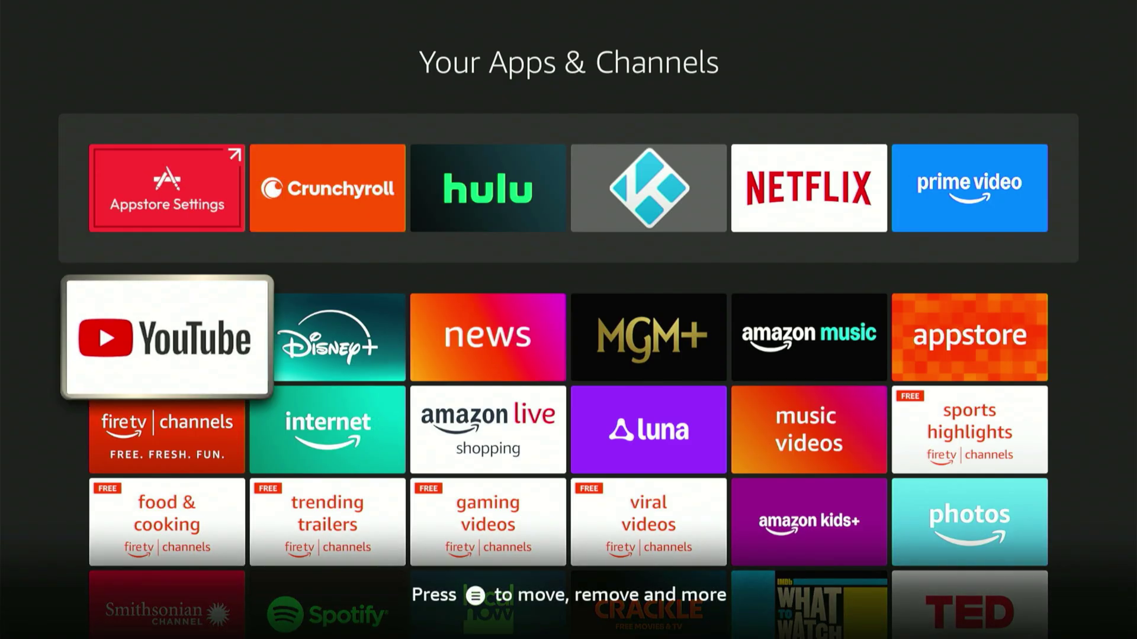
pyautogui.press('Right')
pyautogui.press('Right')
pyautogui.press('Right')
pyautogui.press('Right')
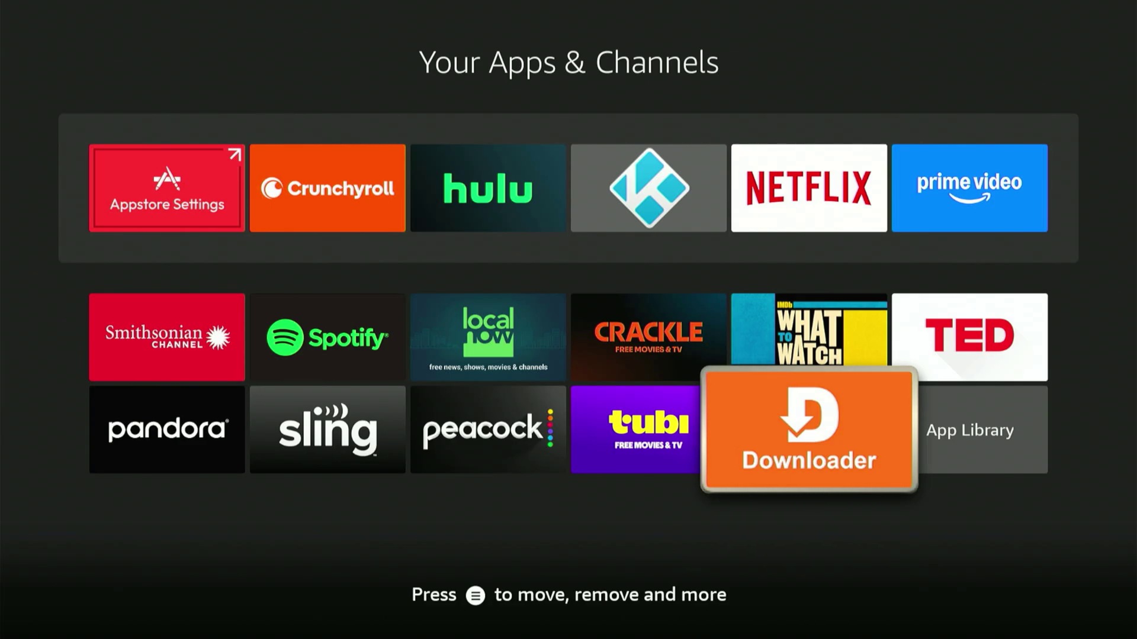
pyautogui.press('Return')
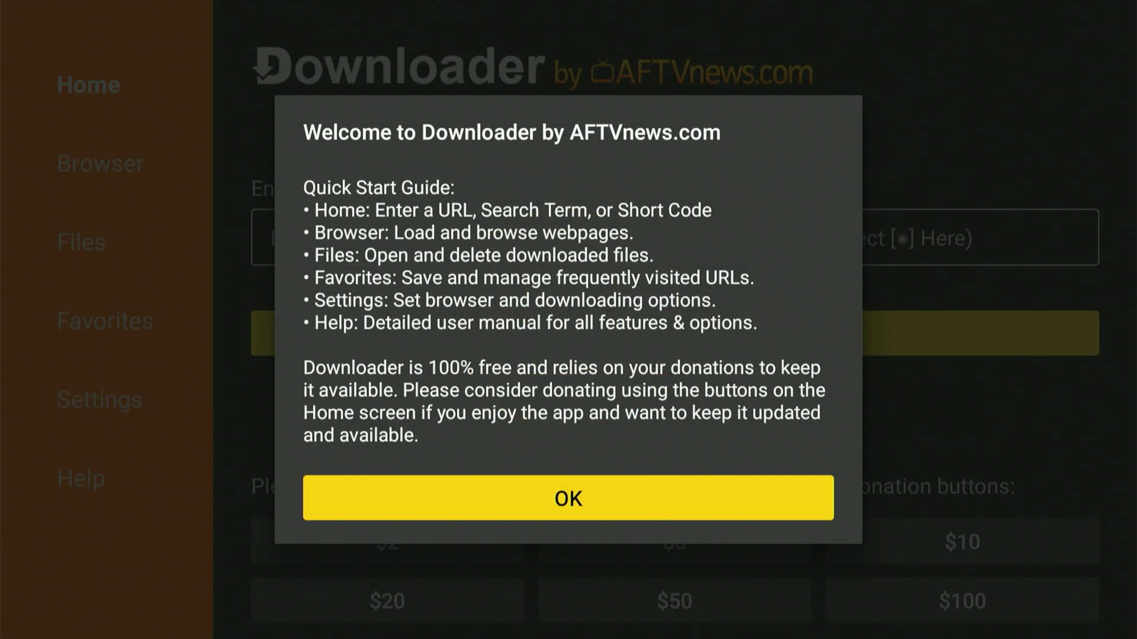
# Dismiss Downloader's welcome guide and start entering in the URL field
pyautogui.press('Return')
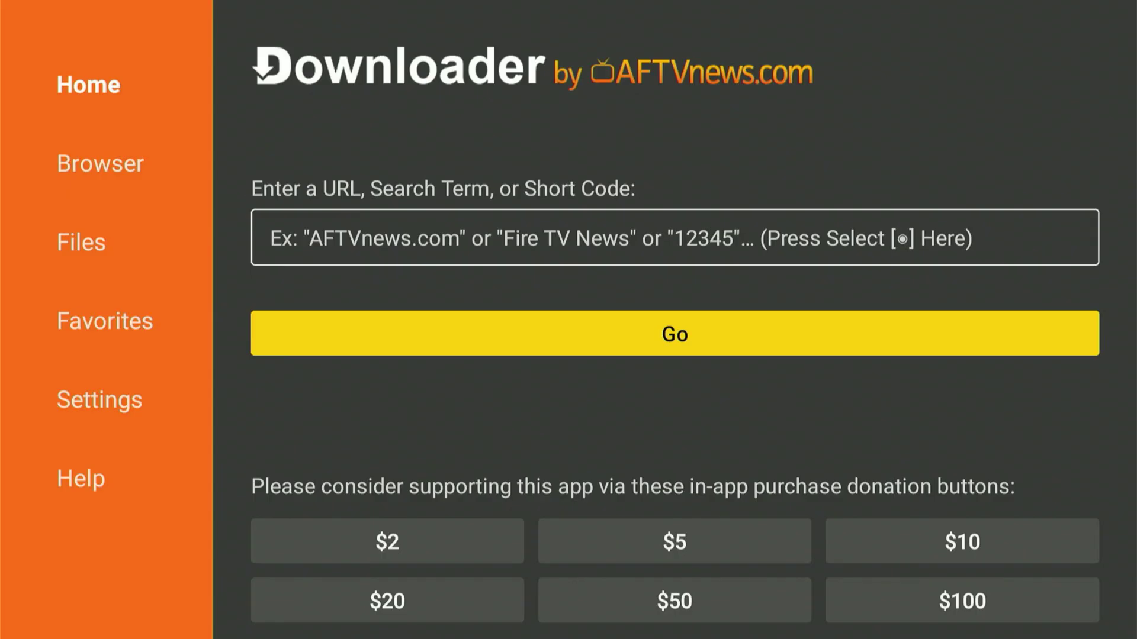
pyautogui.press('Up')
pyautogui.press('Return')
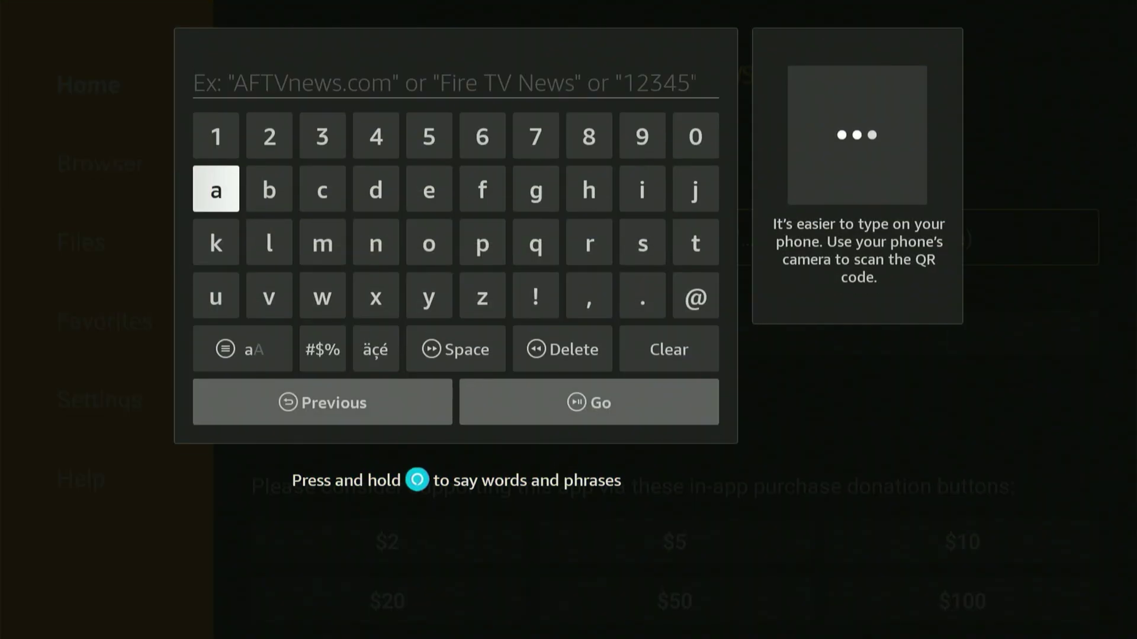
# Enter the code 5121321 on the on-screen keyboard
pyautogui.press('Right')
pyautogui.press('Right')
pyautogui.press('Right')
pyautogui.press('Right')
pyautogui.press('Right')
pyautogui.press('Right')
pyautogui.press('Right')
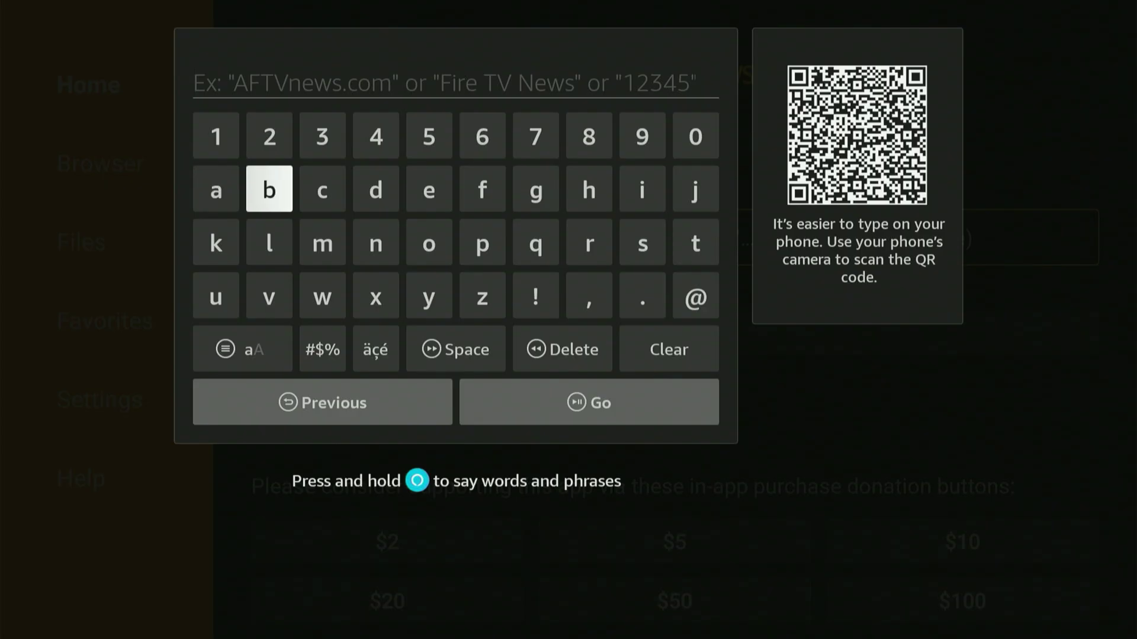
pyautogui.press('Up')
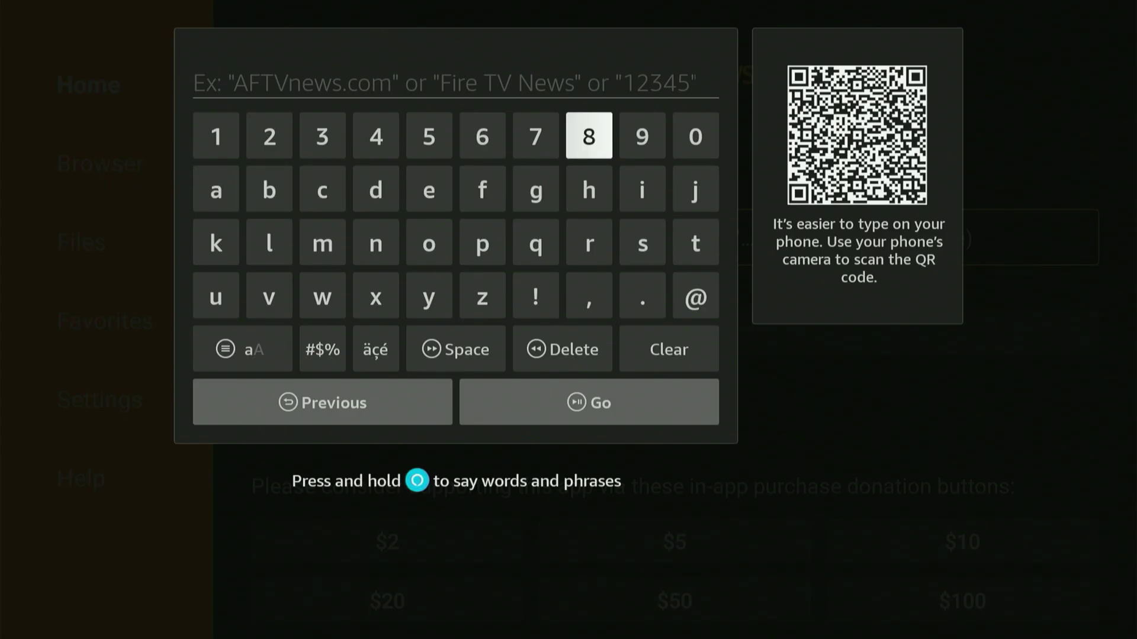
pyautogui.press('Left')
pyautogui.press('Left')
pyautogui.press('Left')
pyautogui.press('Left')
pyautogui.press('Left')
pyautogui.press('Down')
pyautogui.press('Down')
pyautogui.press('Right')
pyautogui.press('Right')
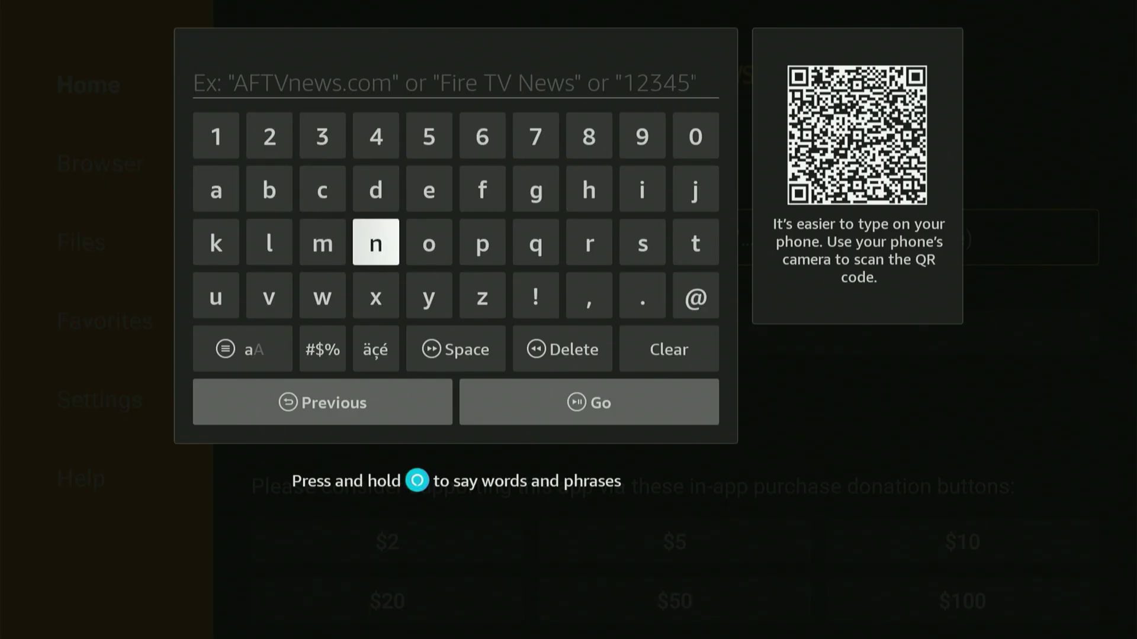
pyautogui.press('Up')
pyautogui.press('Up')
pyautogui.press('Return')
pyautogui.press('Left')
pyautogui.press('Left')
pyautogui.press('Left')
pyautogui.press('Left')
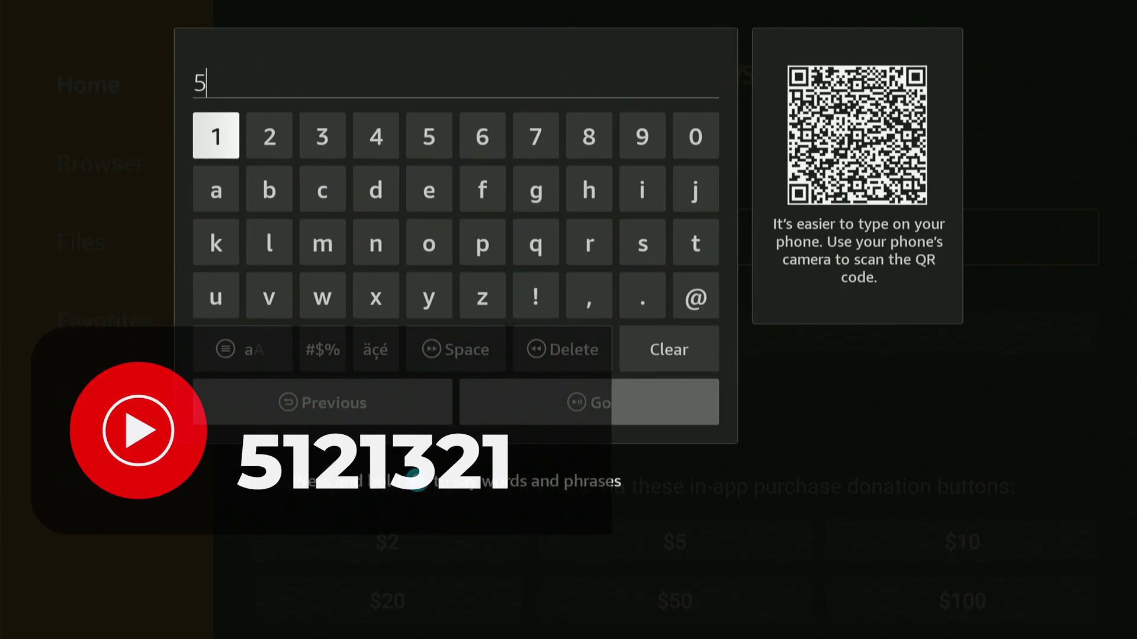
pyautogui.press('Return')
pyautogui.press('Right')
pyautogui.press('Return')
pyautogui.press('Left')
pyautogui.press('Return')
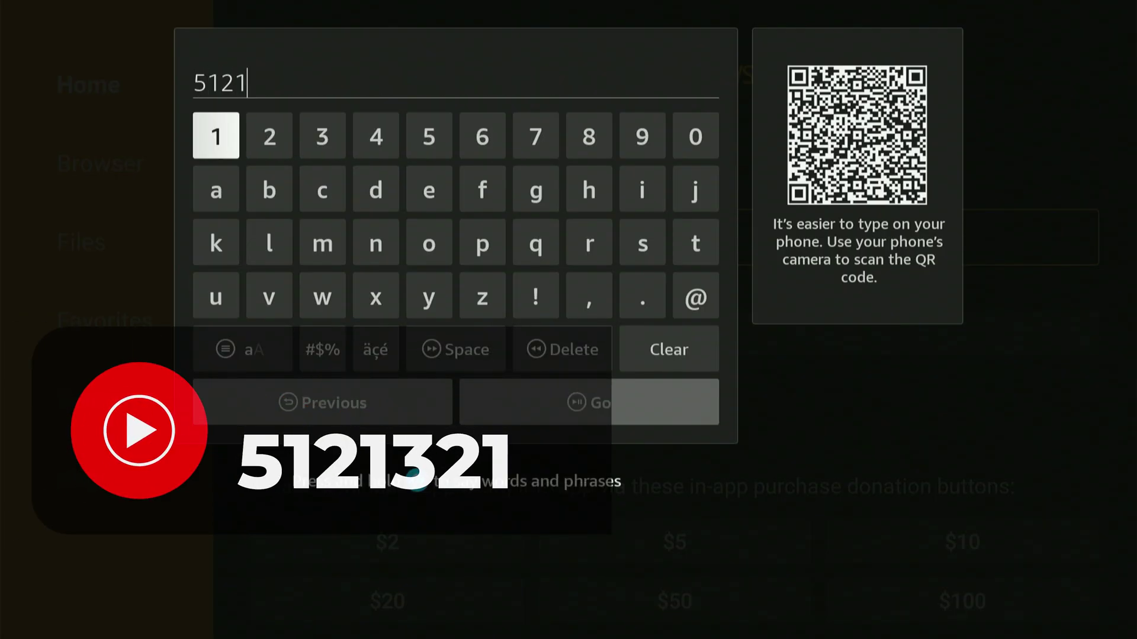
pyautogui.press('Right')
pyautogui.press('Right')
pyautogui.press('Return')
pyautogui.press('Left')
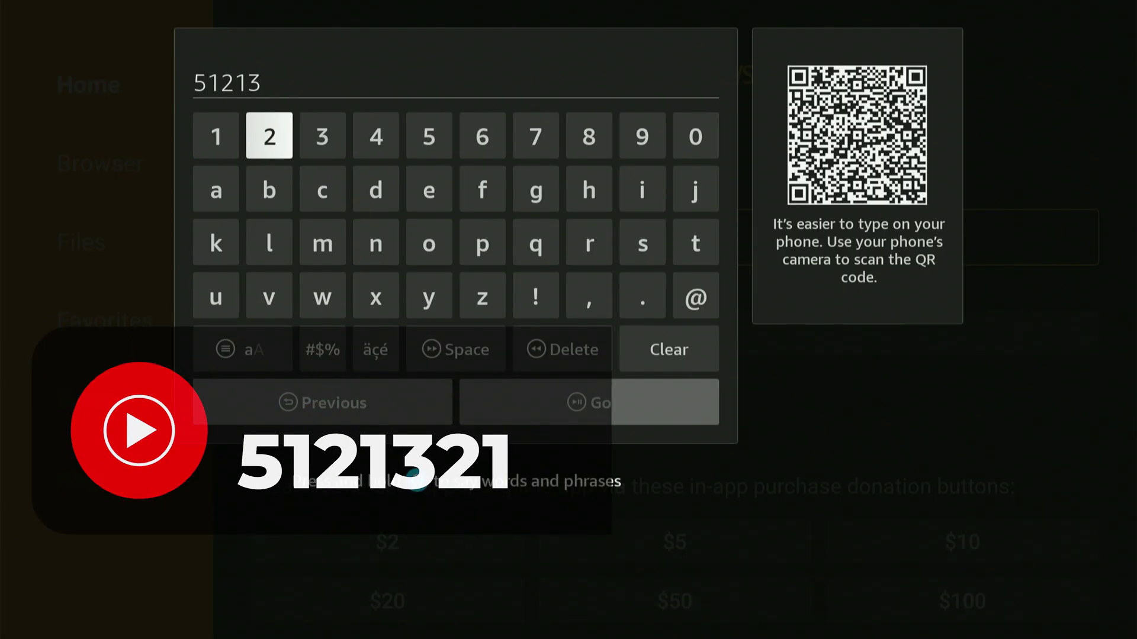
pyautogui.press('Return')
pyautogui.press('Left')
pyautogui.press('Return')
# Submit the code 5121321 with Go
pyautogui.press('Down')
pyautogui.press('Down')
pyautogui.press('Down')
pyautogui.press('Down')
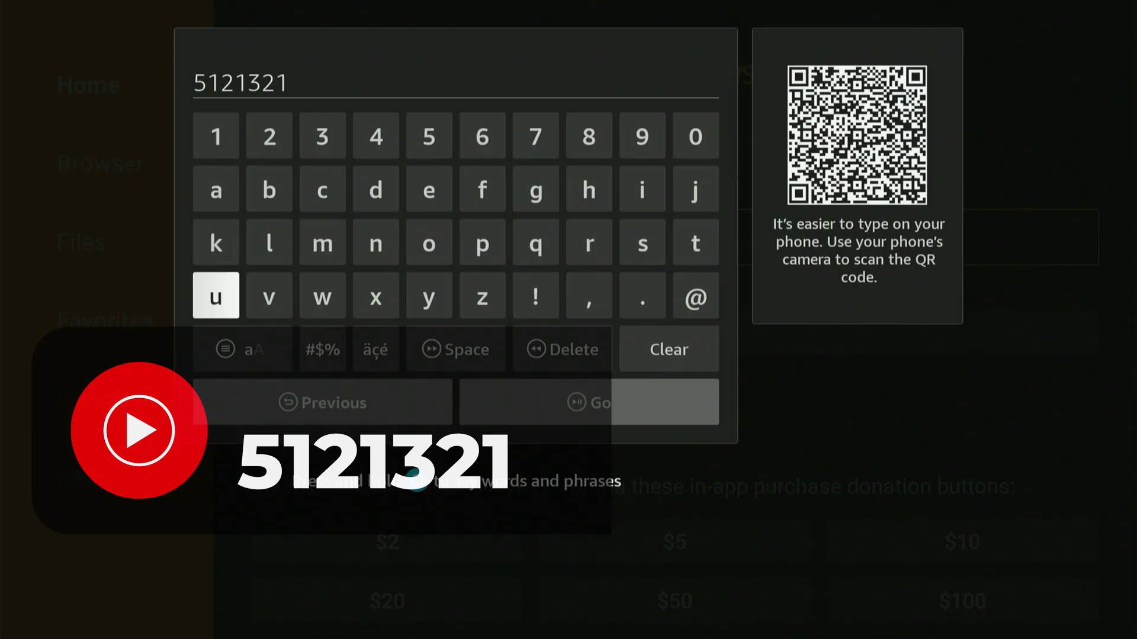
pyautogui.press('Right')
pyautogui.press('Up')
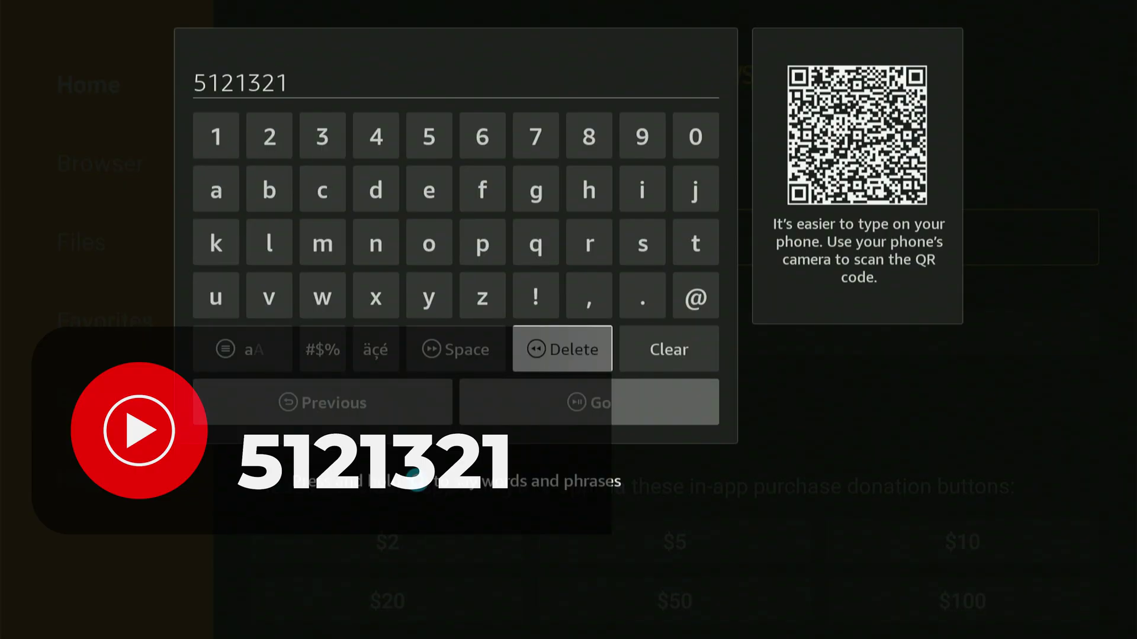
pyautogui.press('Down')
pyautogui.press('Return')
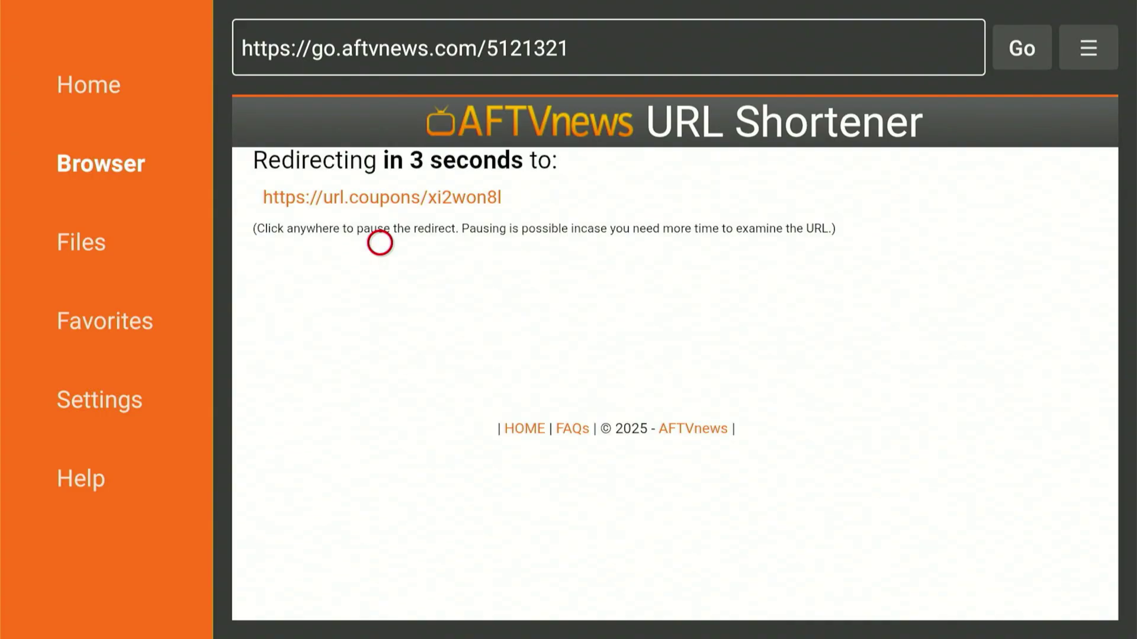
# Pause the redirect, accept the privacy consent, and bring up the installer for the 3.9 MB download
pyautogui.click(379, 243)
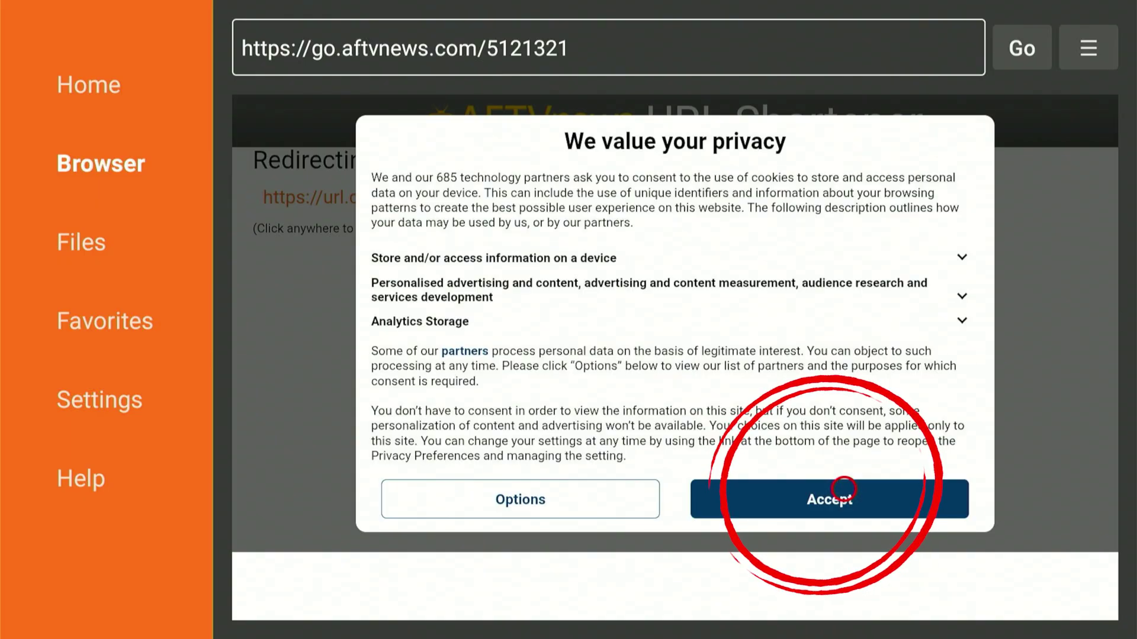
pyautogui.click(775, 489)
pyautogui.click(775, 489)
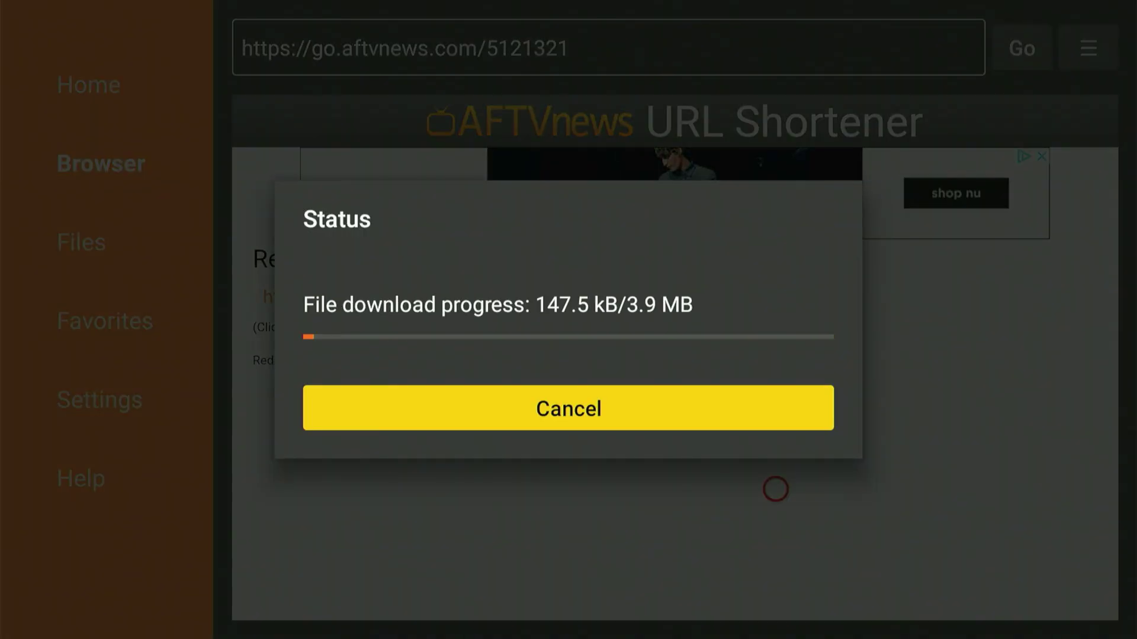
pyautogui.press('Return')
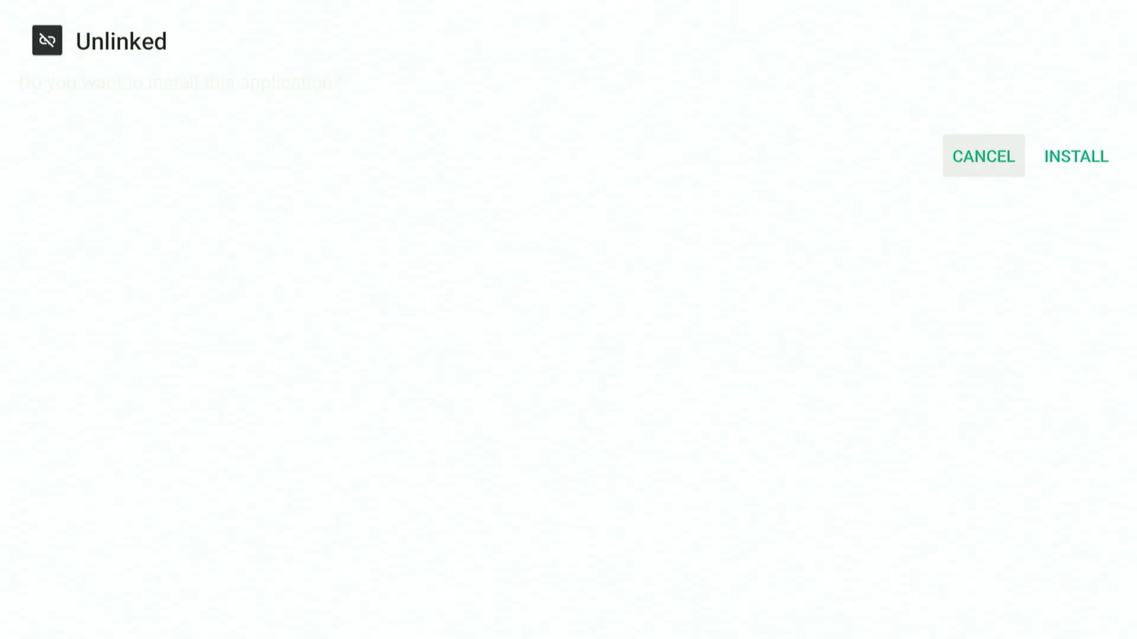
# Install the Unlinked app and finish with Done without opening it
pyautogui.press('Right')
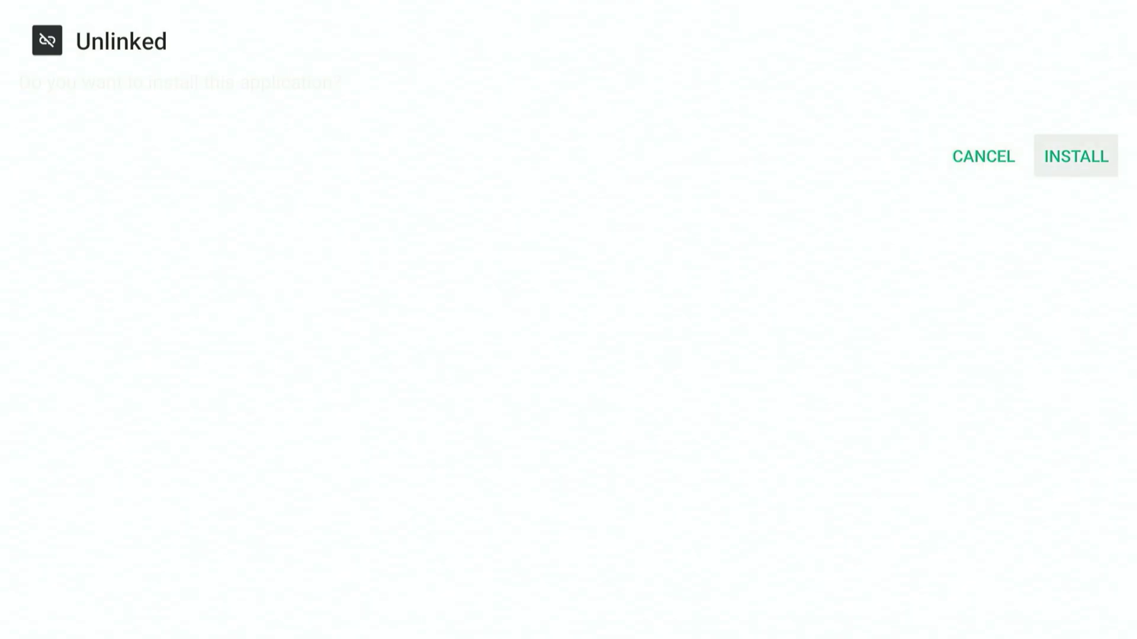
pyautogui.press('Return')
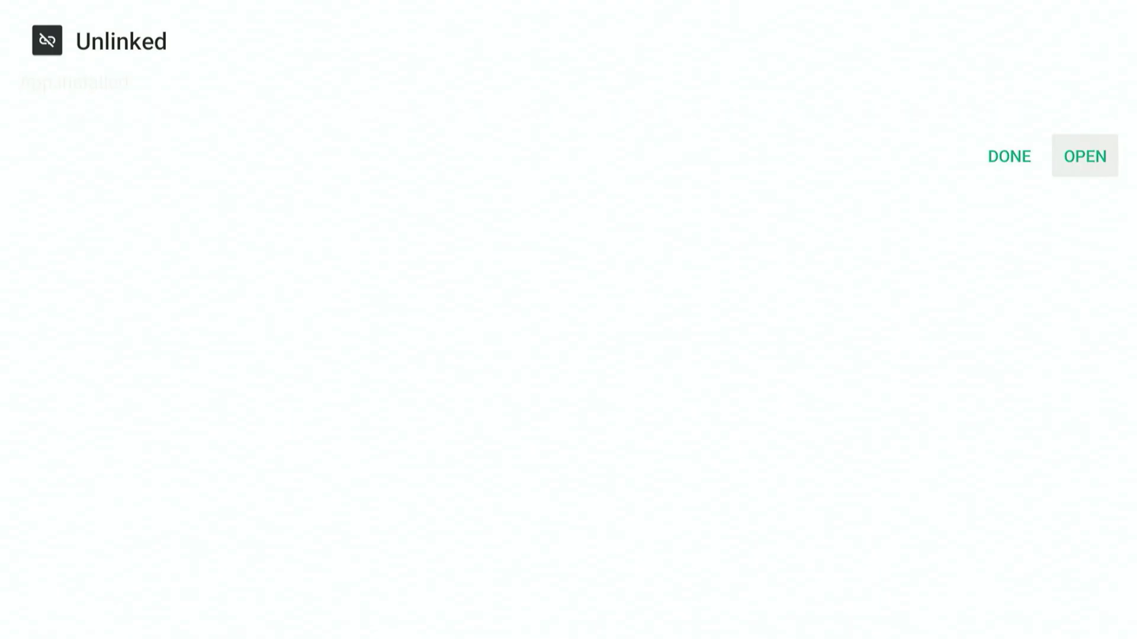
pyautogui.press('Left')
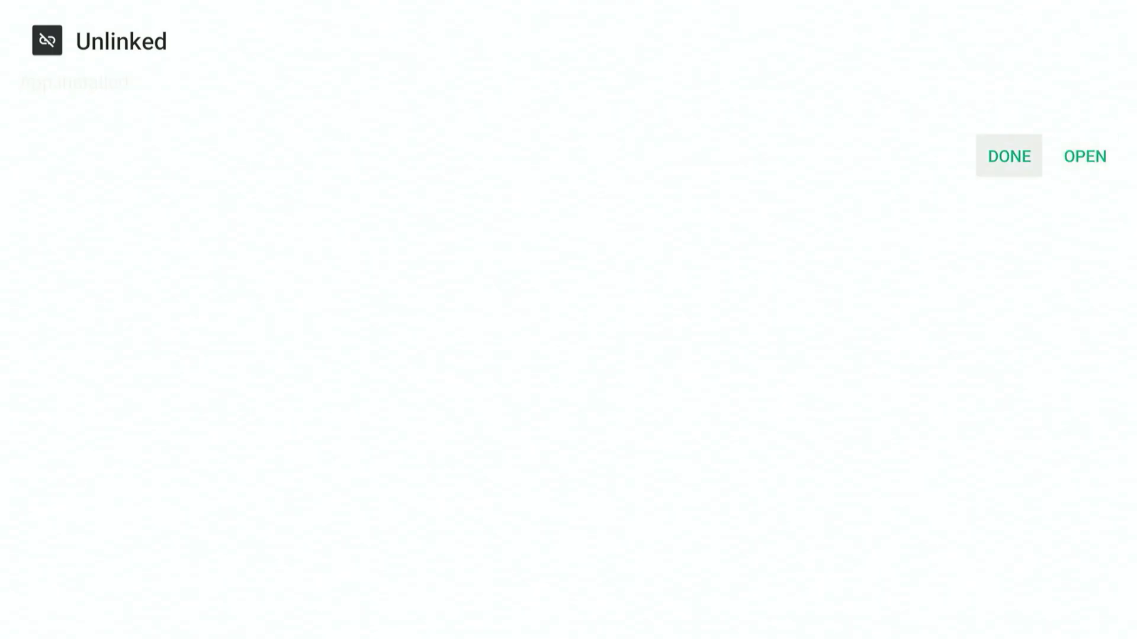
pyautogui.press('Return')
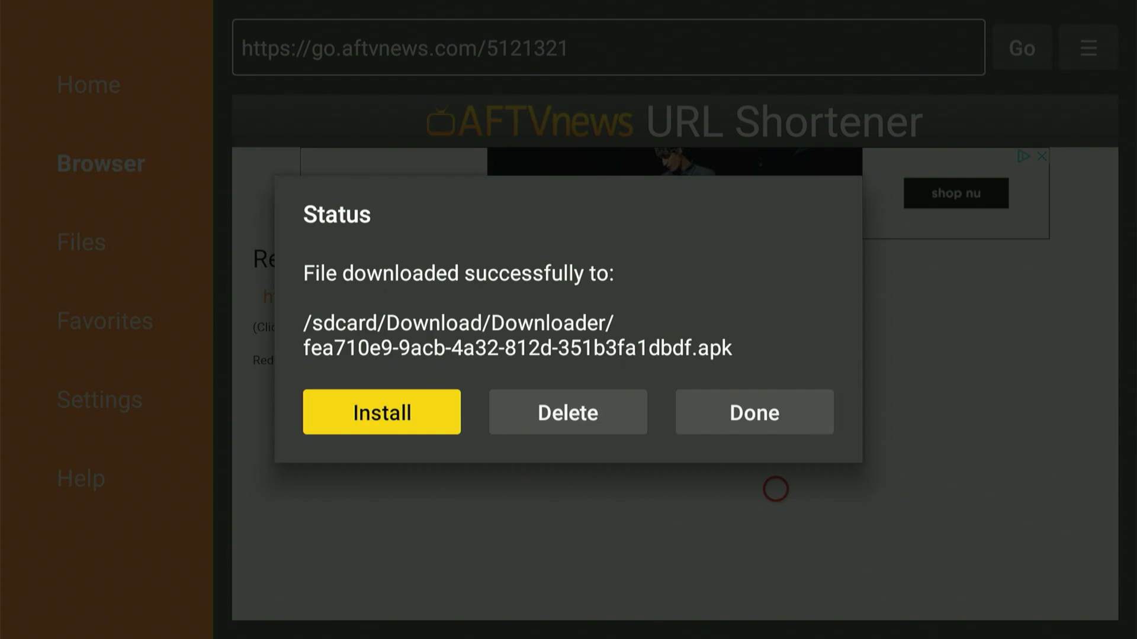
# Delete the downloaded Unlinked APK and return to the Fire TV home screen
pyautogui.press('Right')
pyautogui.press('Return')
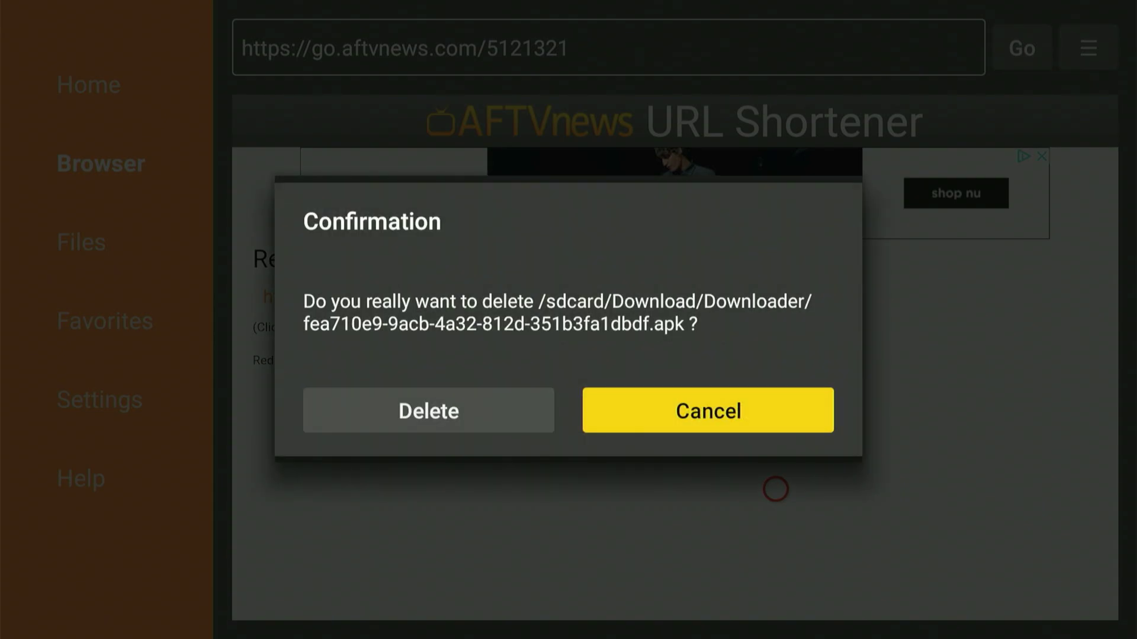
pyautogui.press('Left')
pyautogui.press('Return')
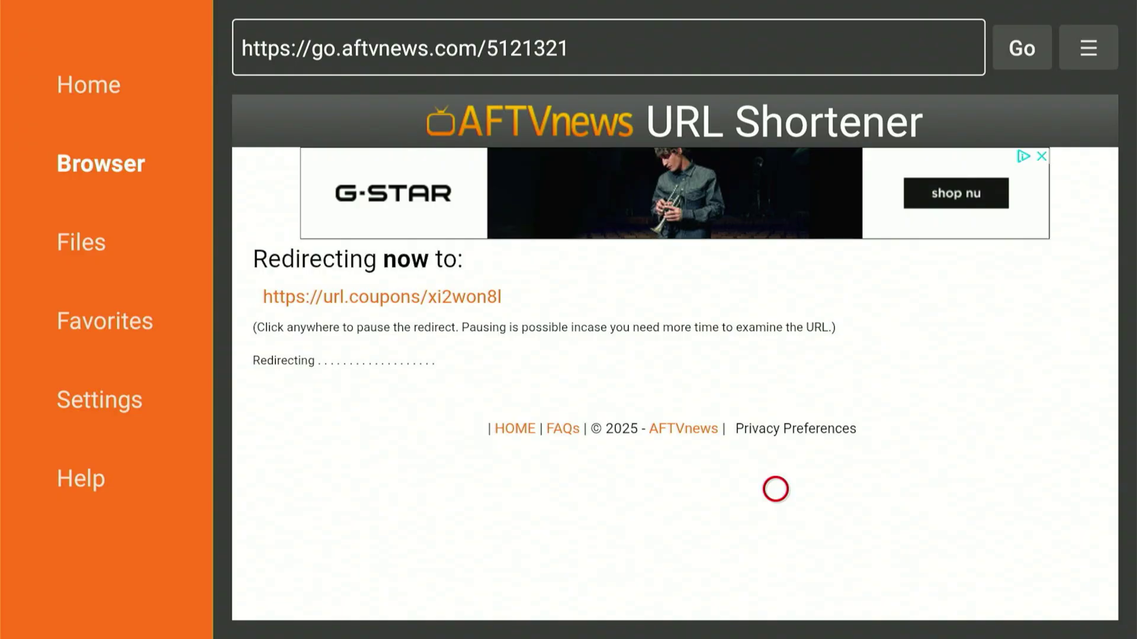
pyautogui.press('Home')
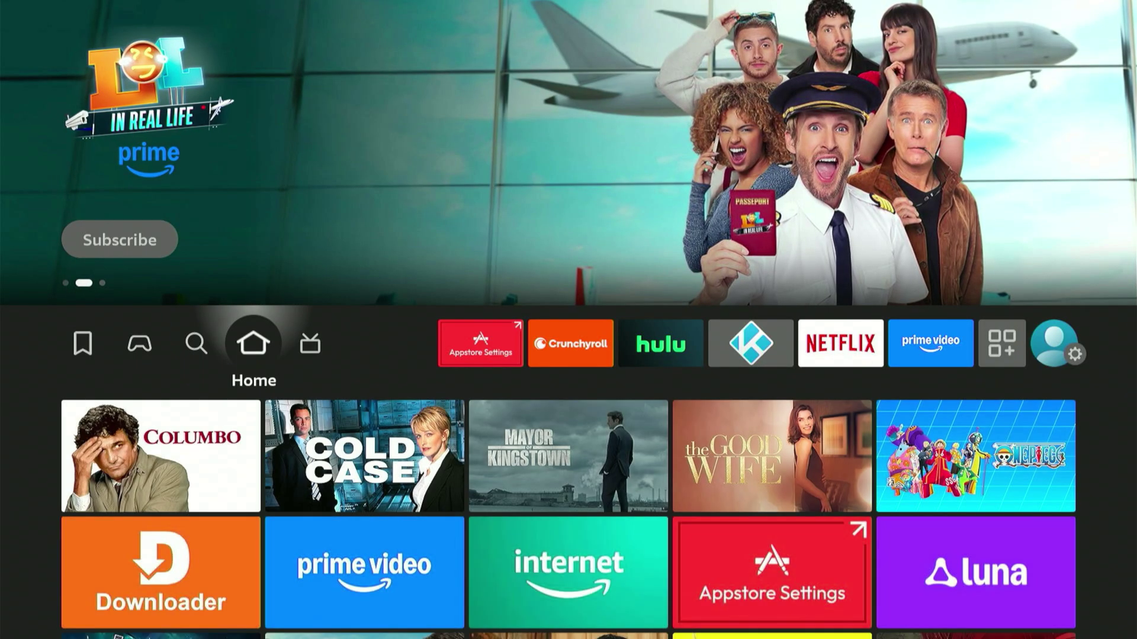
pyautogui.press('Right')
pyautogui.press('Right')
pyautogui.press('Right')
pyautogui.press('Right')
pyautogui.press('Right')
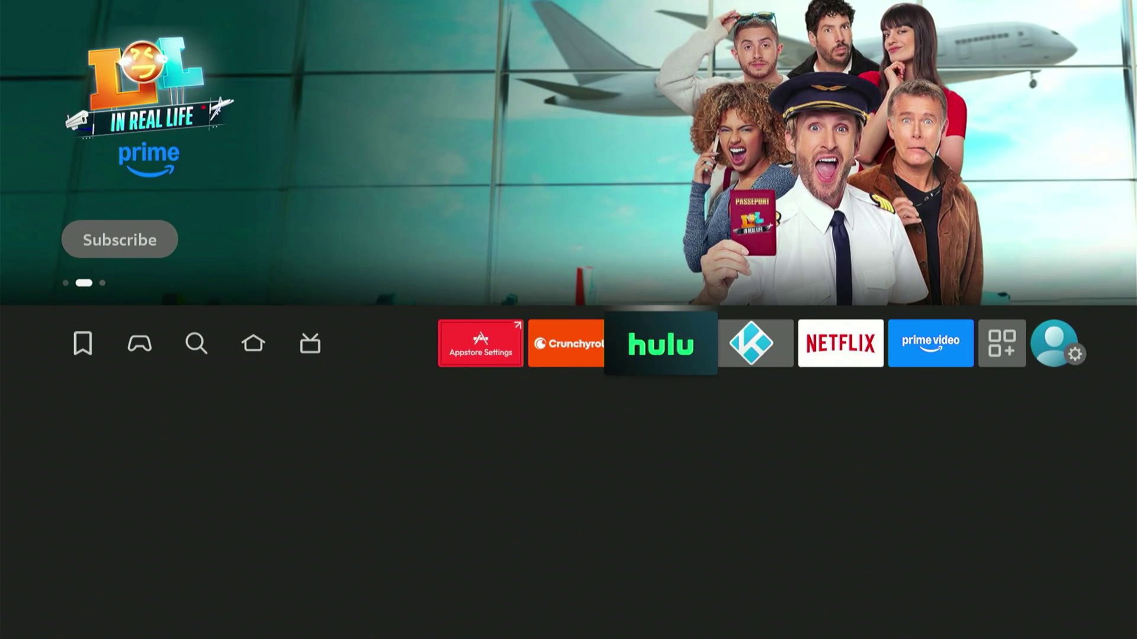
# Go to Developer options under the My Fire TV settings
pyautogui.press('Right')
pyautogui.press('Right')
pyautogui.press('Right')
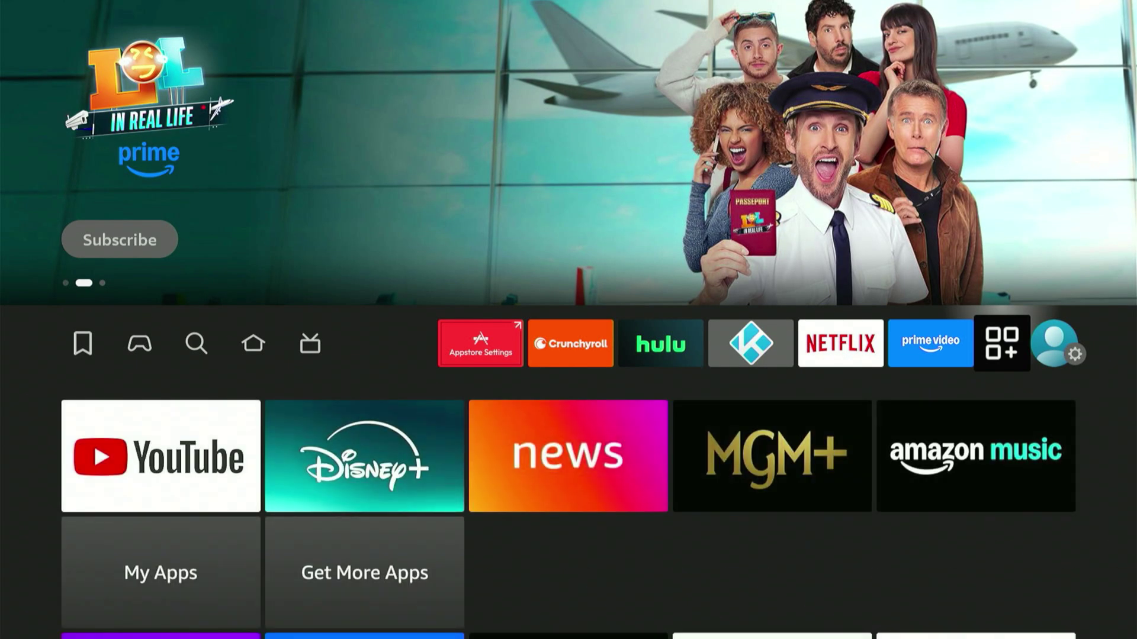
pyautogui.press('Right')
pyautogui.press('Down')
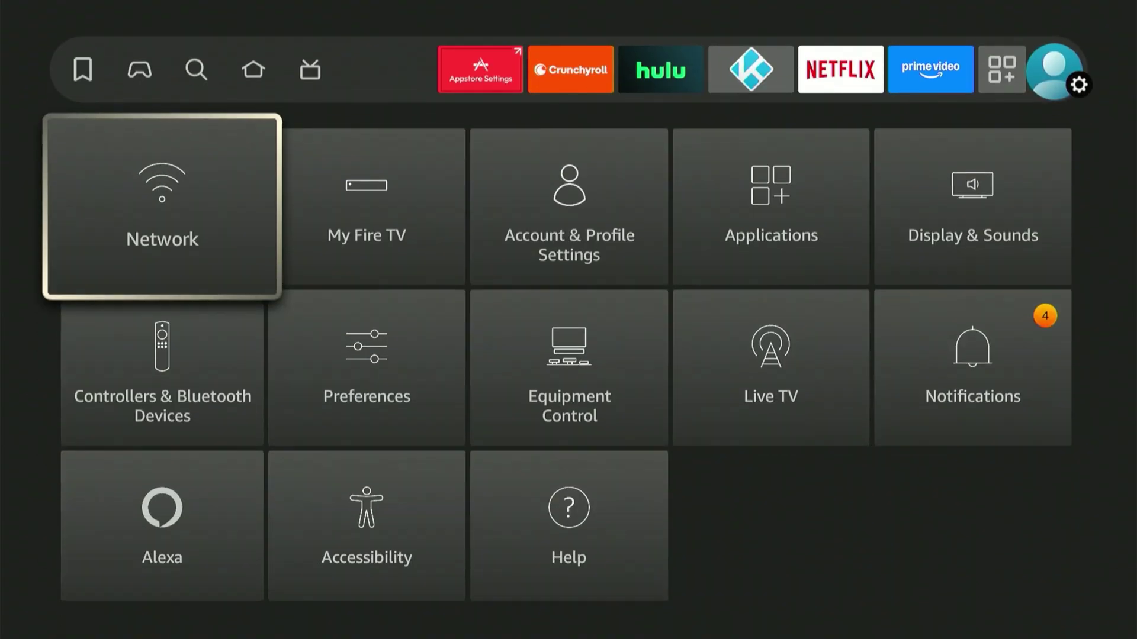
pyautogui.press('Right')
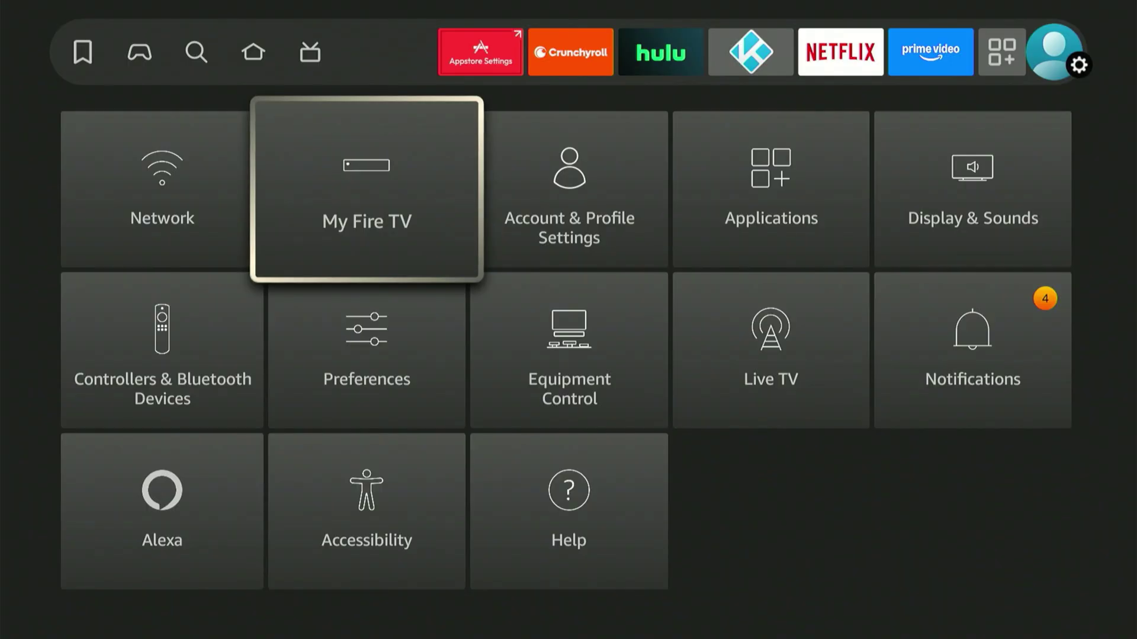
pyautogui.press('Return')
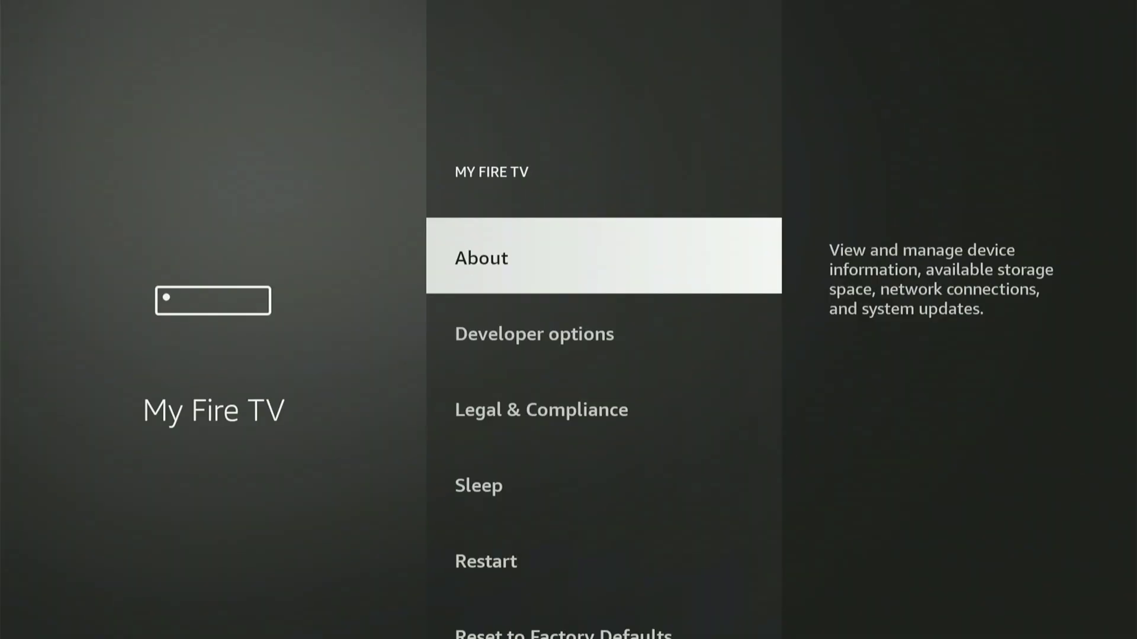
pyautogui.press('Down')
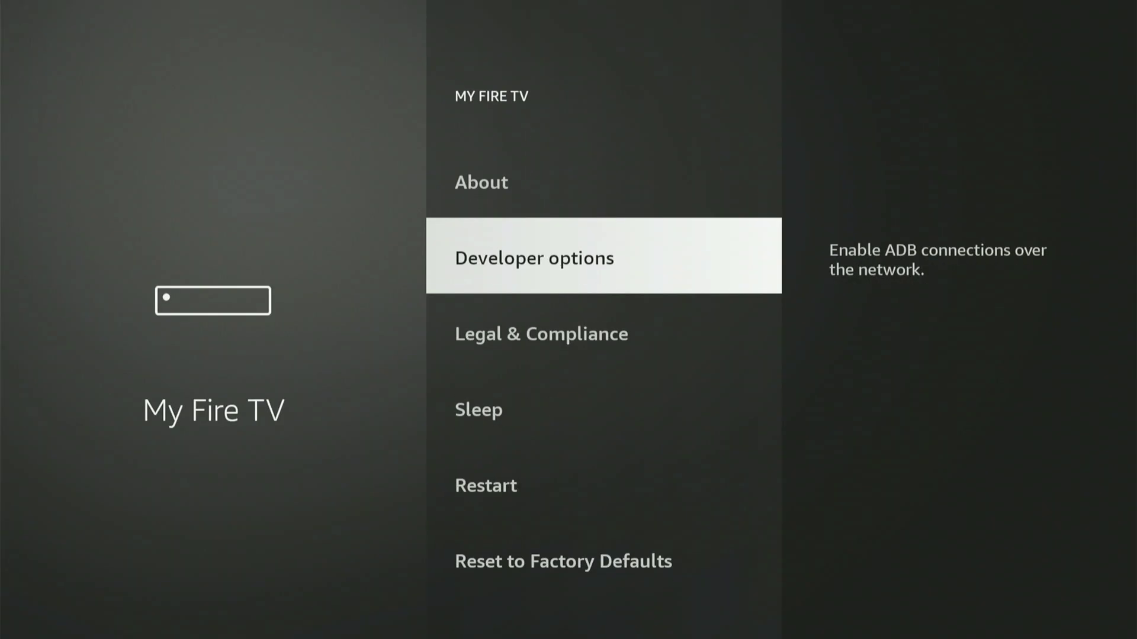
pyautogui.press('Return')
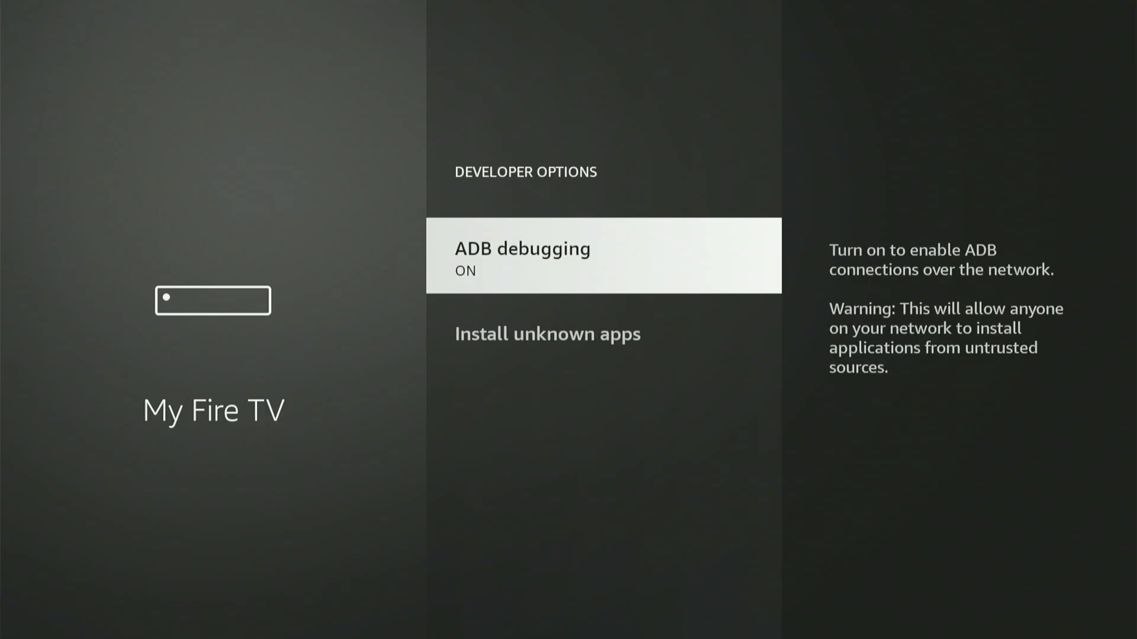
# Switch Unlinked to ON under Install unknown apps
pyautogui.press('Down')
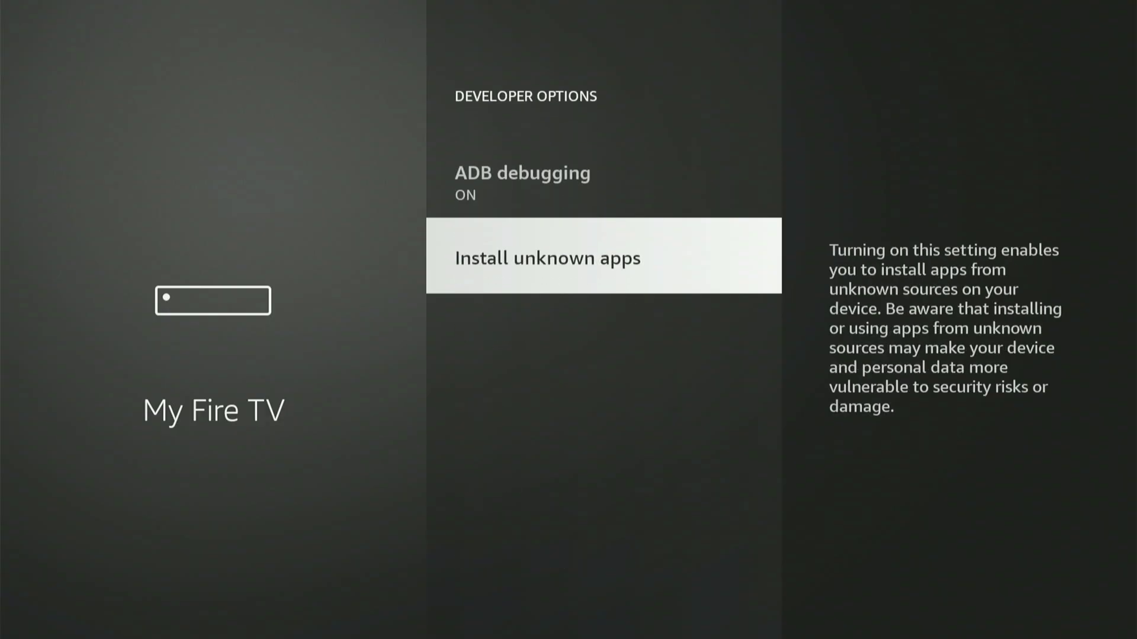
pyautogui.press('Return')
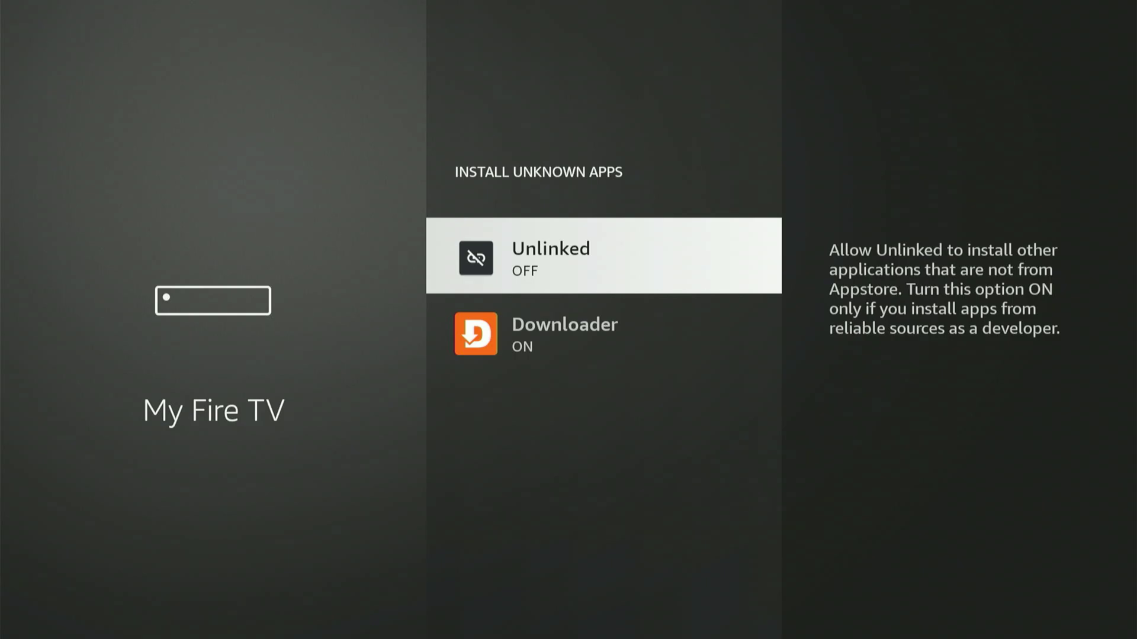
pyautogui.press('Down')
pyautogui.press('Up')
pyautogui.press('Return')
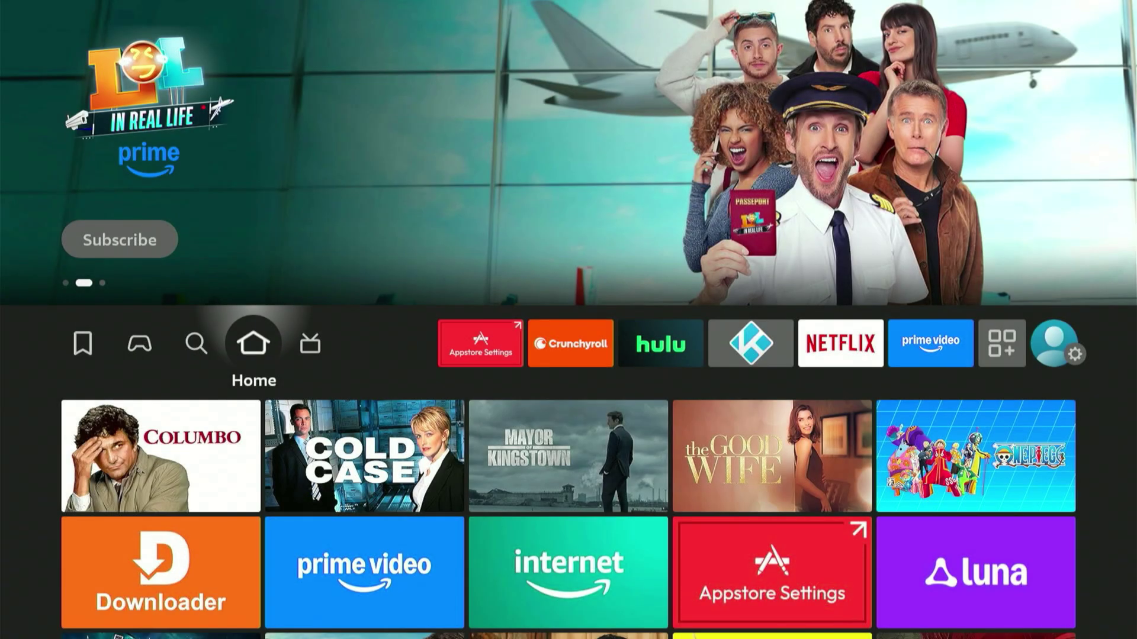
# Open Your Apps & Channels and launch Unlinked from the last tile of the Pandora row
pyautogui.press('Right')
pyautogui.press('Right')
pyautogui.press('Right')
pyautogui.press('Right')
pyautogui.press('Right')
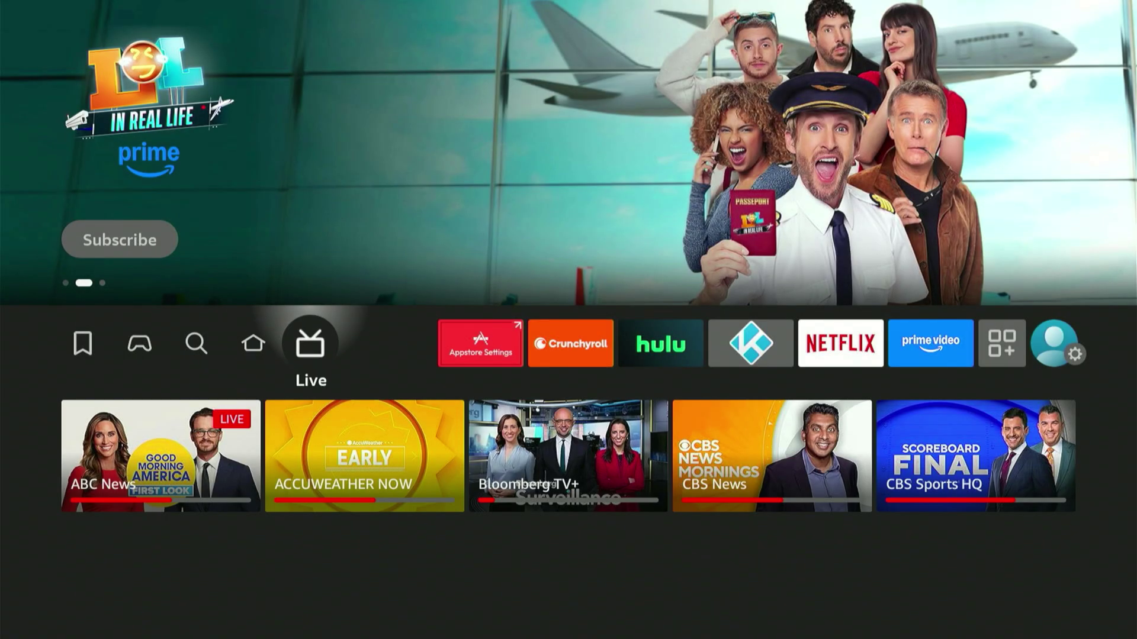
pyautogui.press('Right')
pyautogui.press('Right')
pyautogui.press('Right')
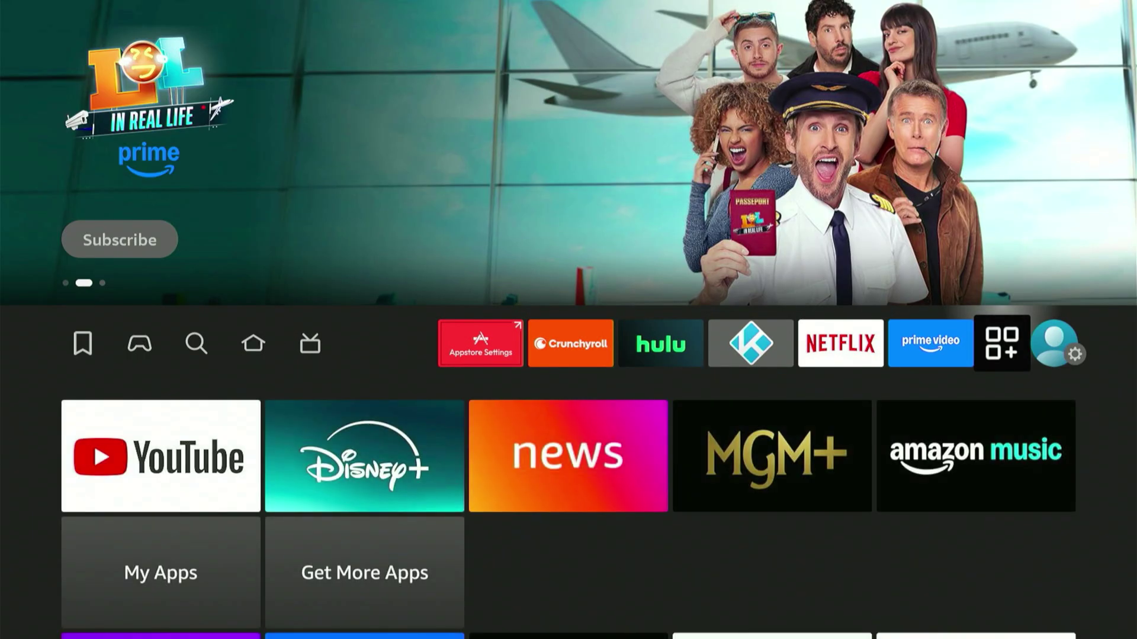
pyautogui.press('Return')
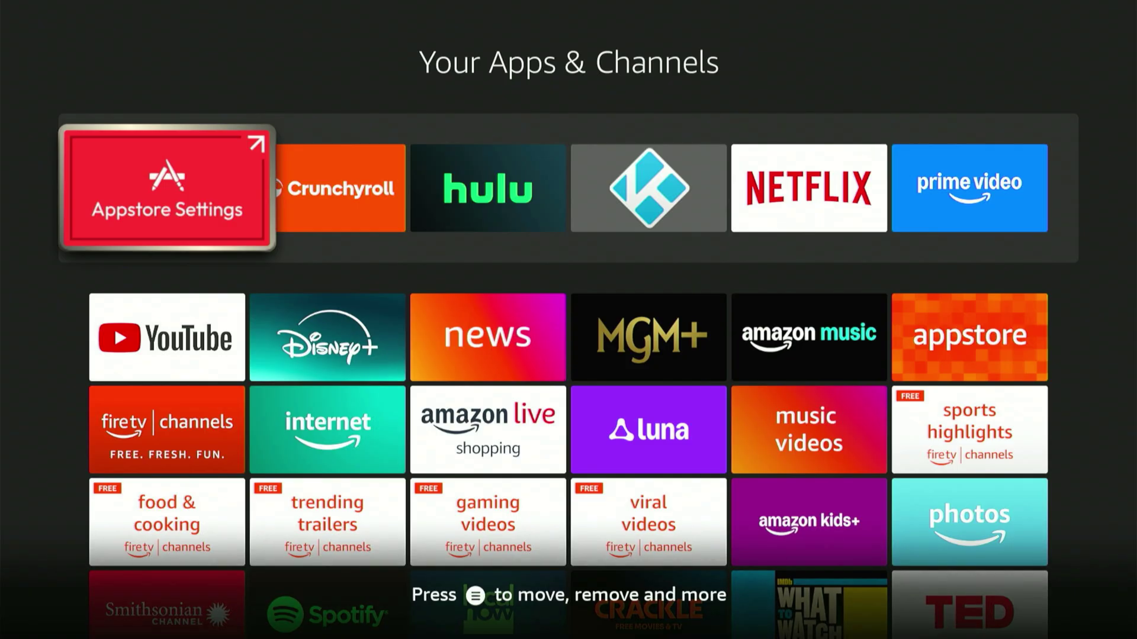
pyautogui.press('Down')
pyautogui.press('Down')
pyautogui.press('Down')
pyautogui.press('Down')
pyautogui.press('Down')
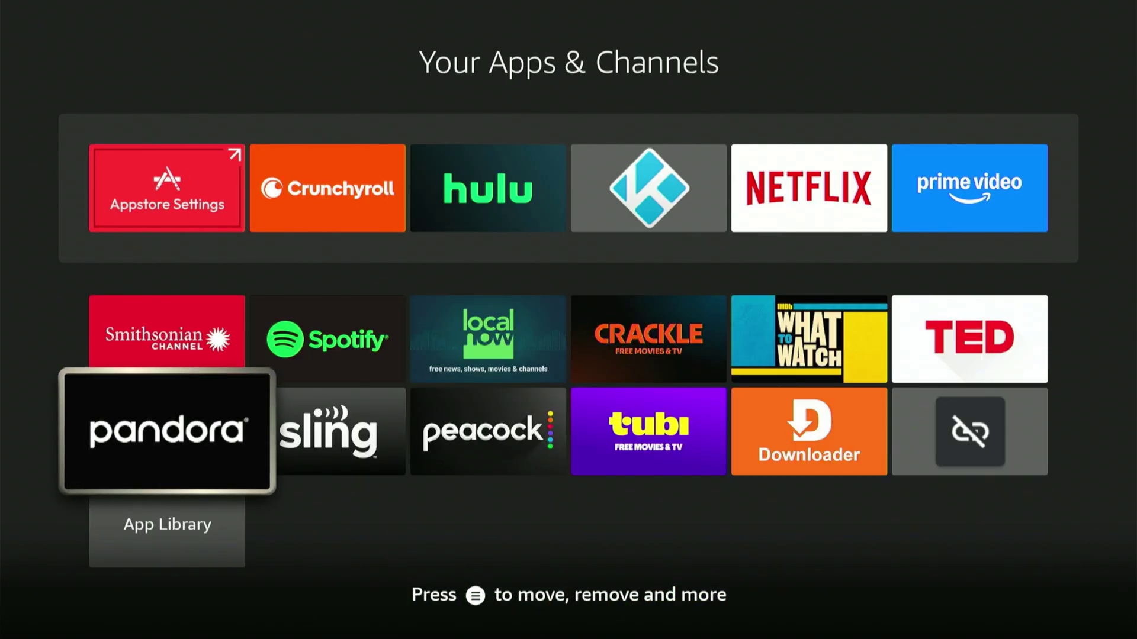
pyautogui.press('Right')
pyautogui.press('Right')
pyautogui.press('Right')
pyautogui.press('Right')
pyautogui.press('Right')
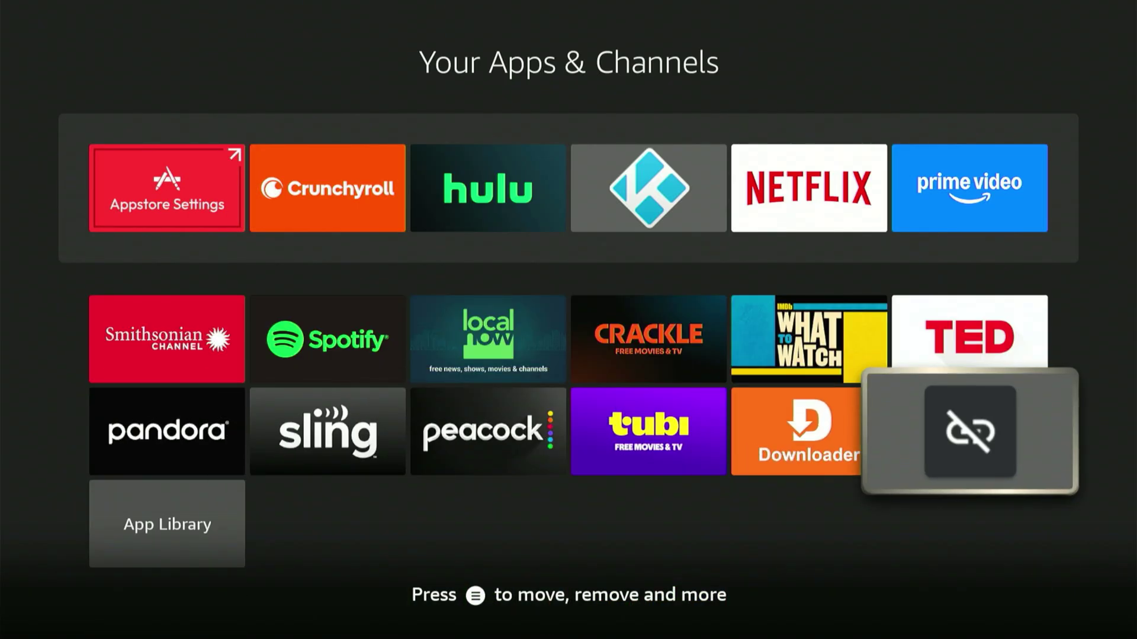
pyautogui.press('Return')
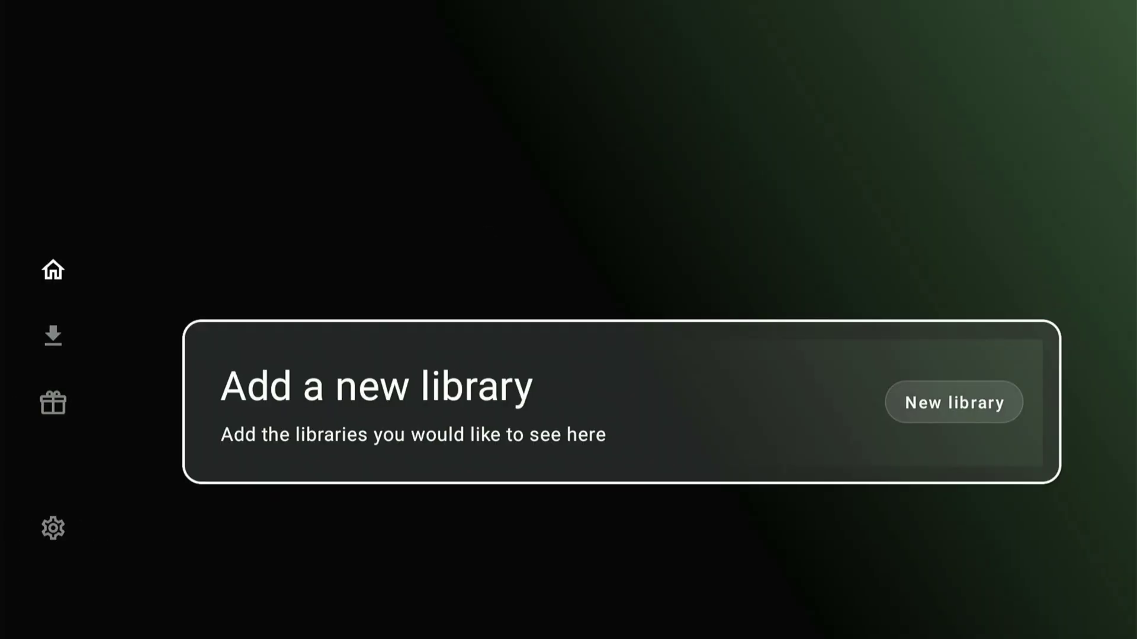
# Choose New library and start the code with 'and' on the on-screen keyboard
pyautogui.press('Return')
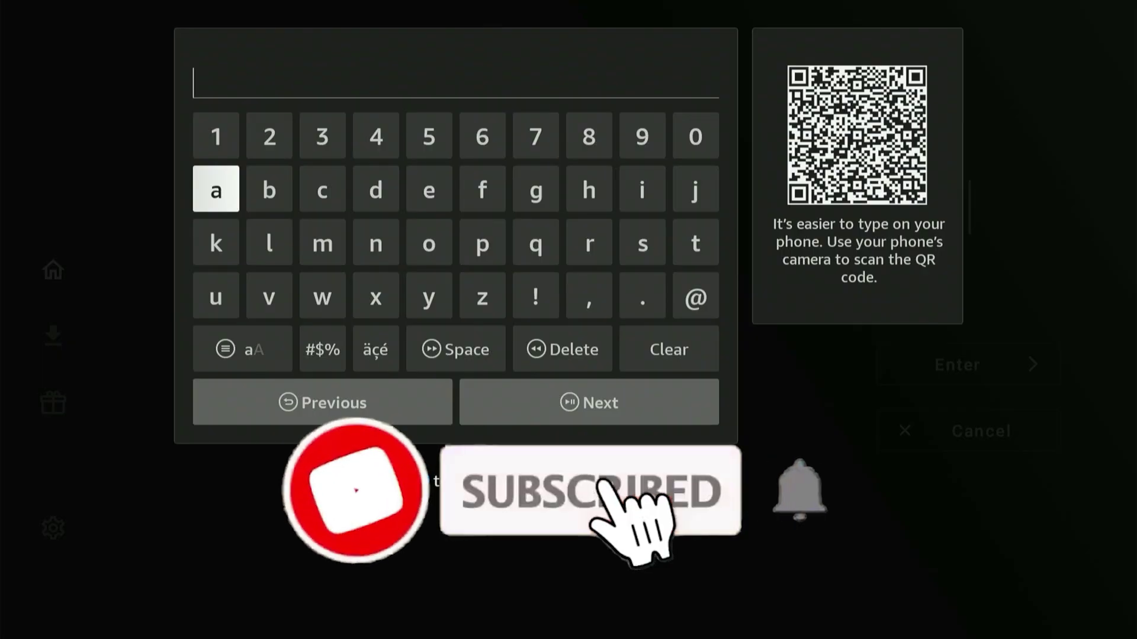
pyautogui.press('Return')
pyautogui.press('Right')
pyautogui.press('Right')
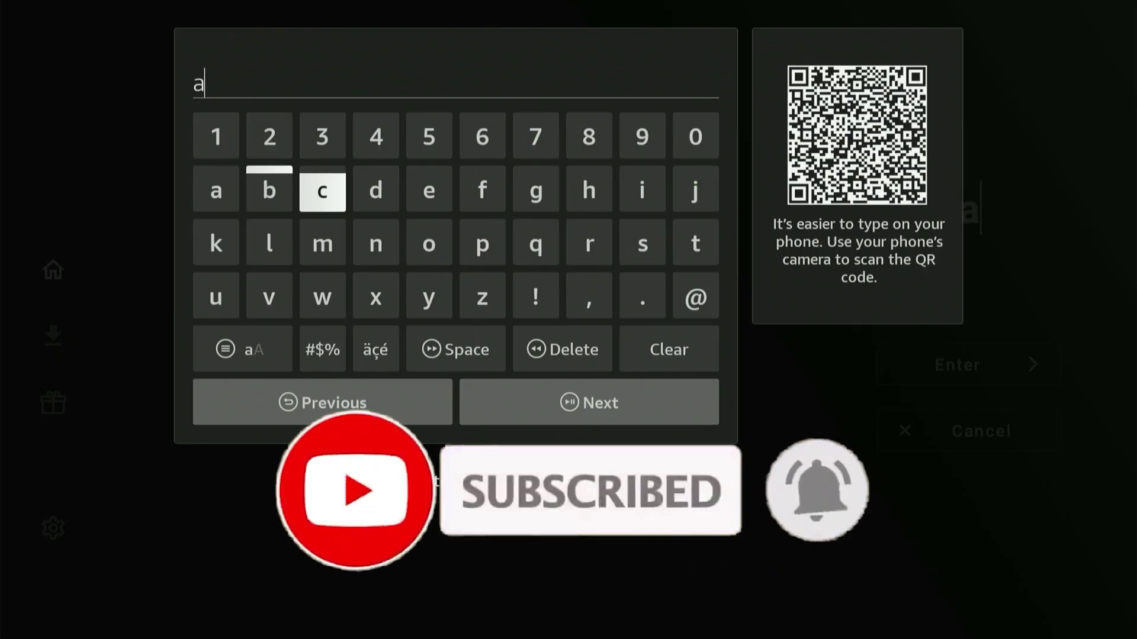
pyautogui.press('Right')
pyautogui.press('Down')
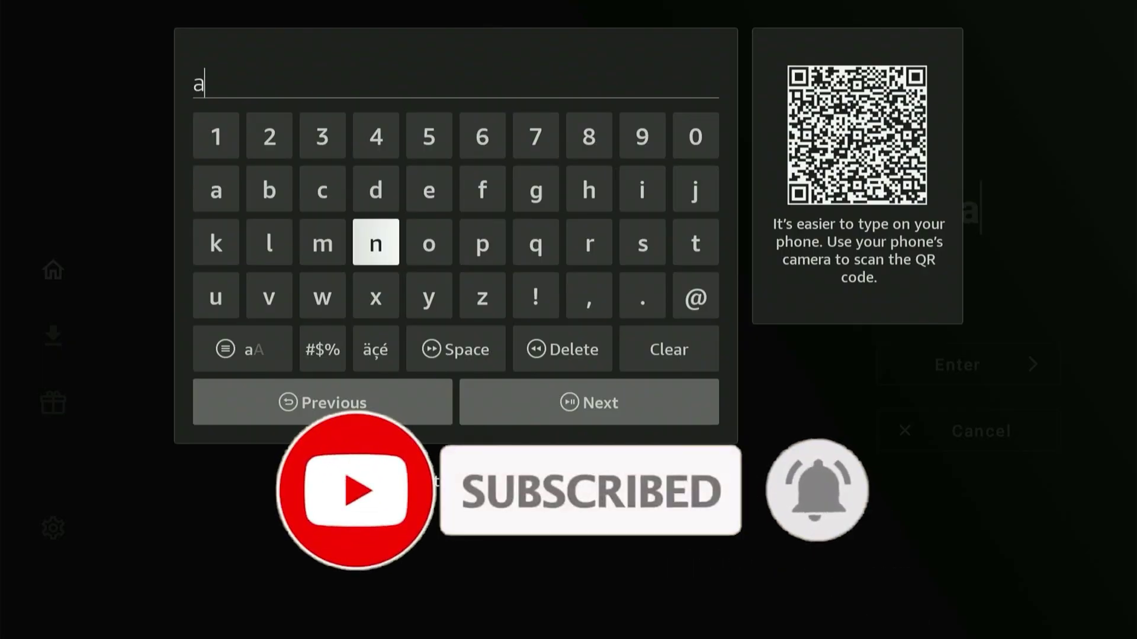
pyautogui.press('Return')
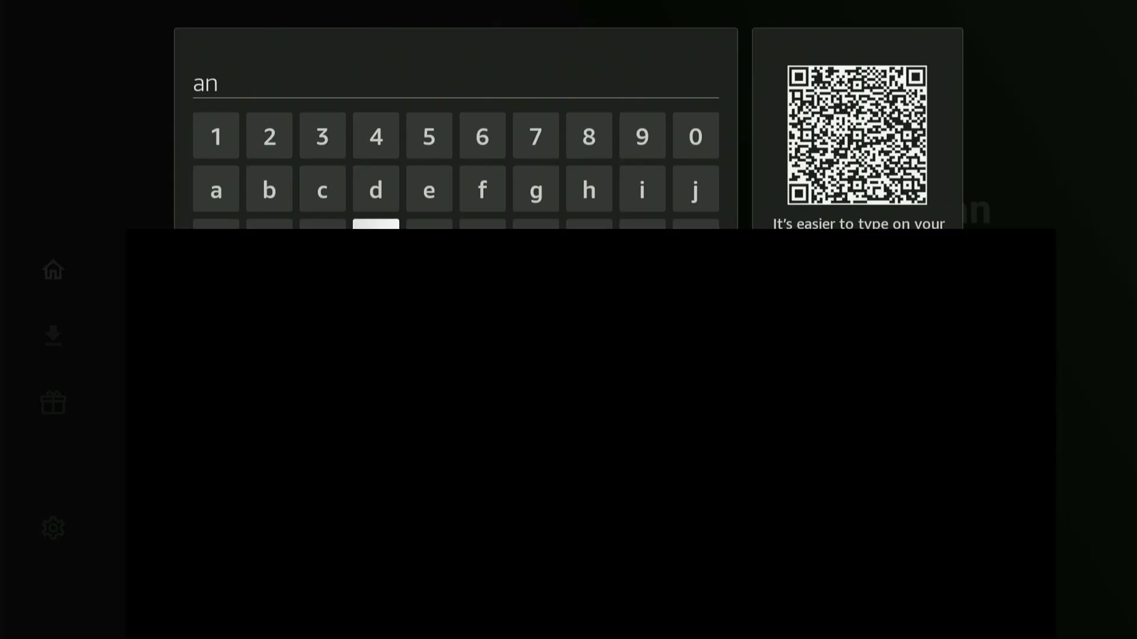
pyautogui.press('Up')
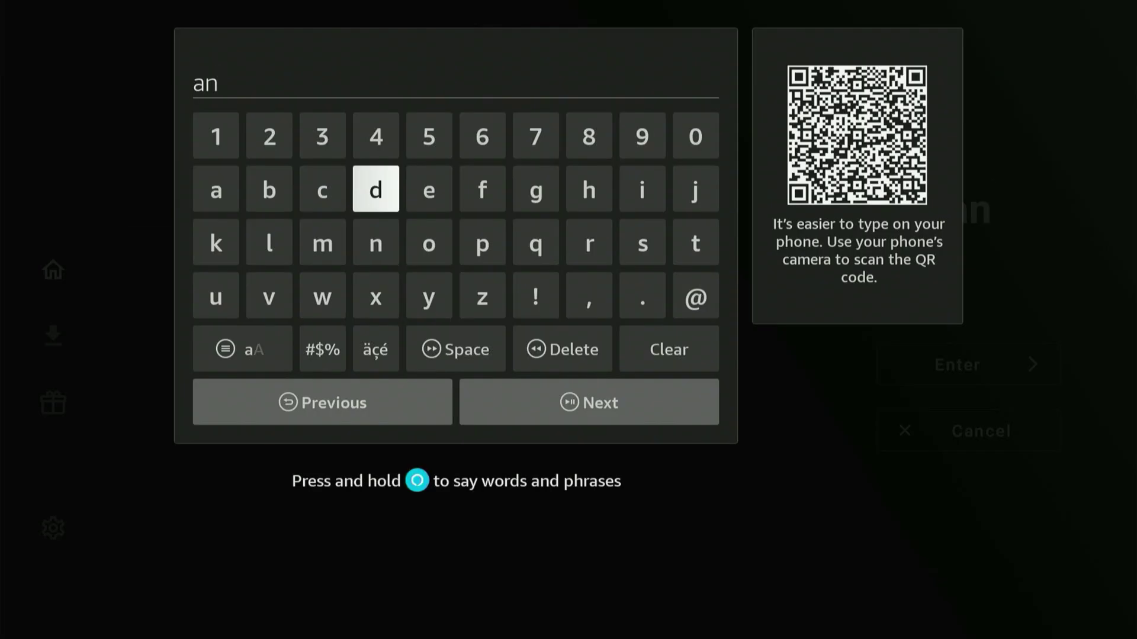
pyautogui.press('Return')
# Extend the library code to 'androit'
pyautogui.press('Down')
pyautogui.press('Right')
pyautogui.press('Right')
pyautogui.press('Right')
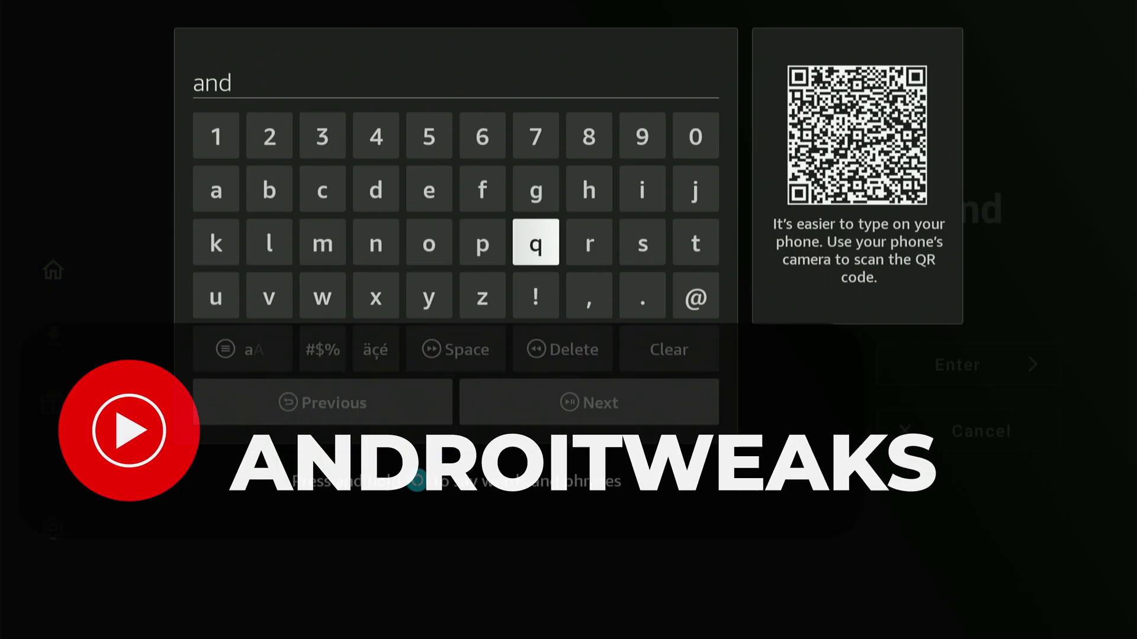
pyautogui.press('Right')
pyautogui.press('Return')
pyautogui.press('Left')
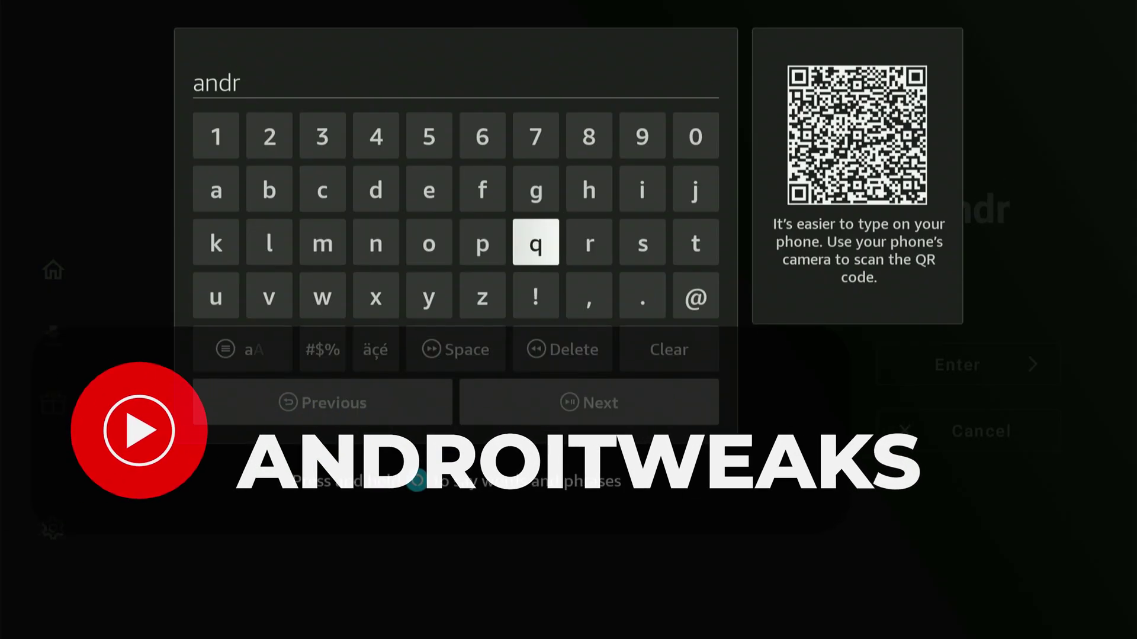
pyautogui.press('Left')
pyautogui.press('Left')
pyautogui.press('Return')
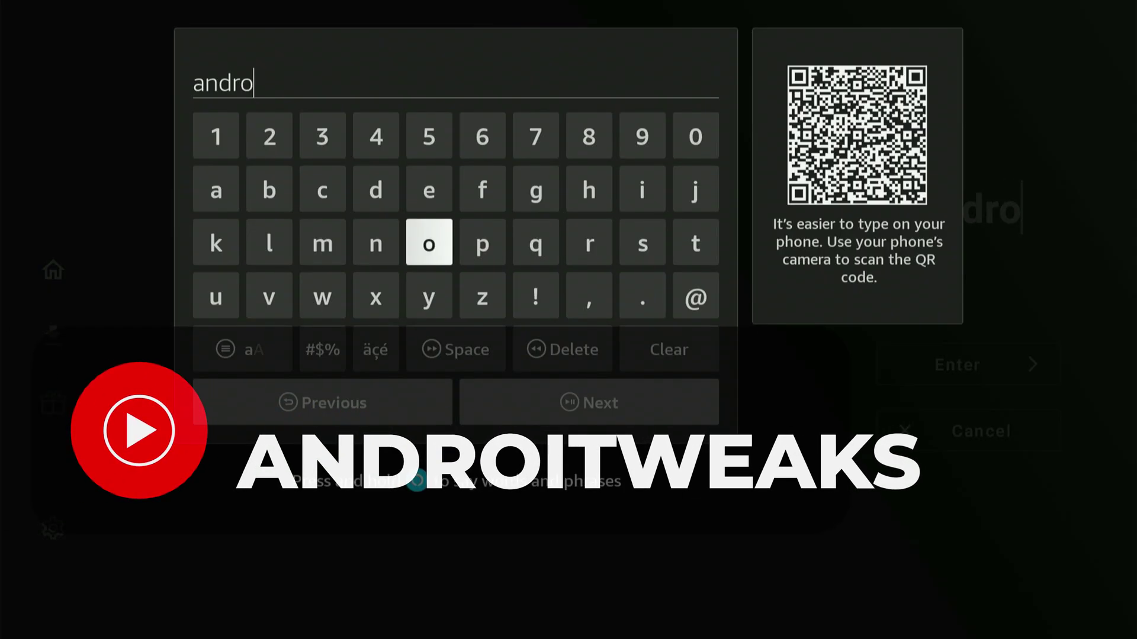
pyautogui.press('Up')
pyautogui.press('Up')
pyautogui.press('Right')
pyautogui.press('Right')
pyautogui.press('Right')
pyautogui.press('Right')
pyautogui.press('Down')
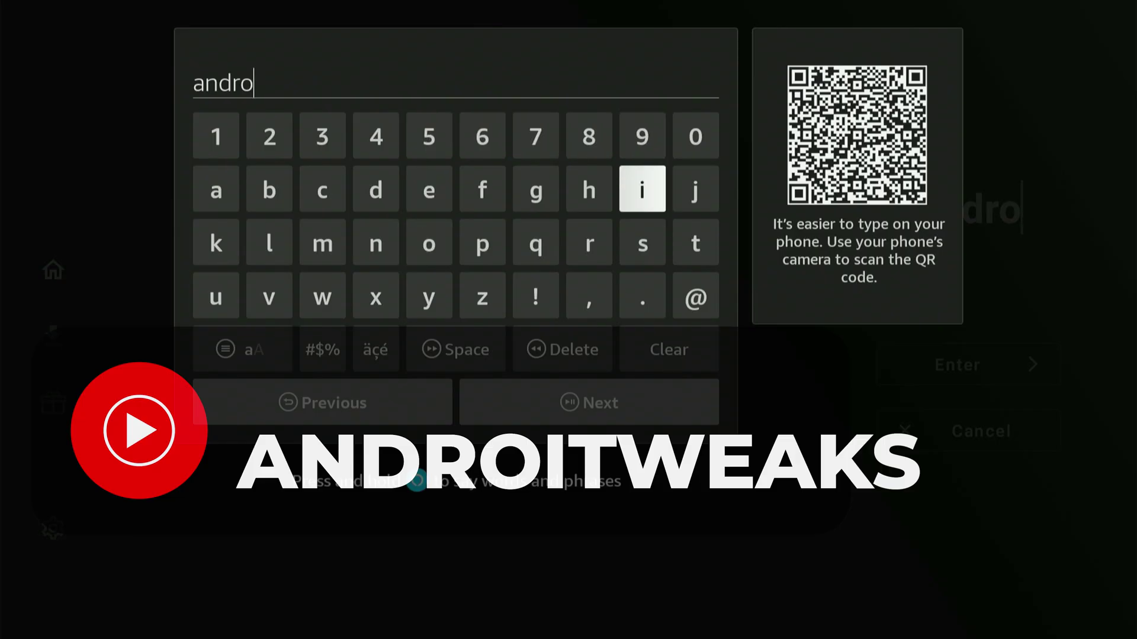
pyautogui.press('Return')
pyautogui.press('Down')
pyautogui.press('Right')
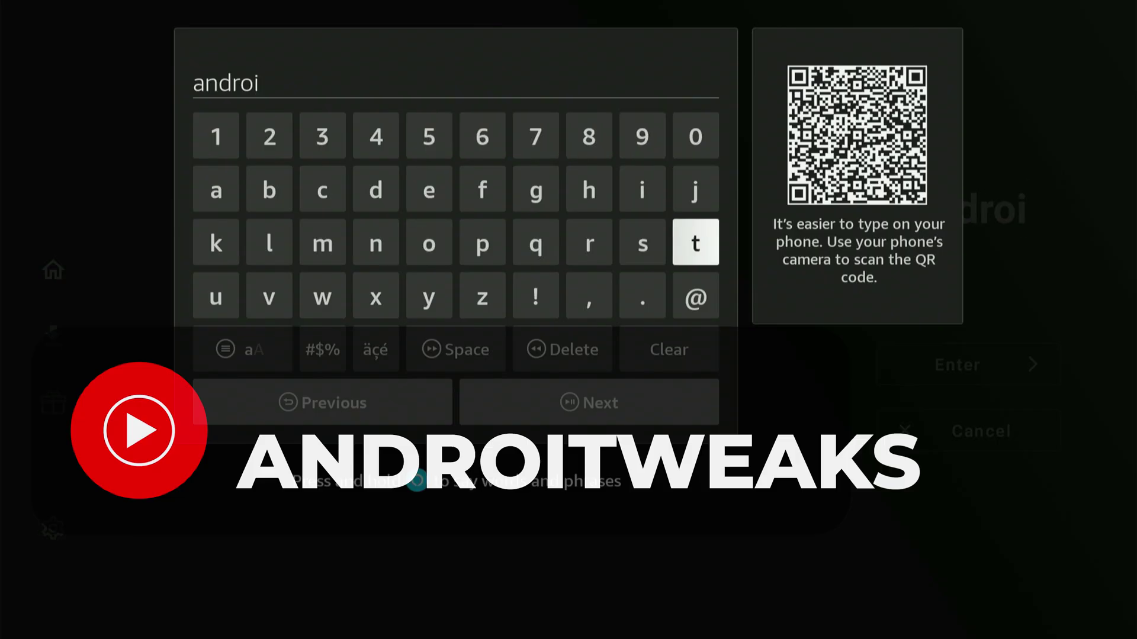
pyautogui.press('Return')
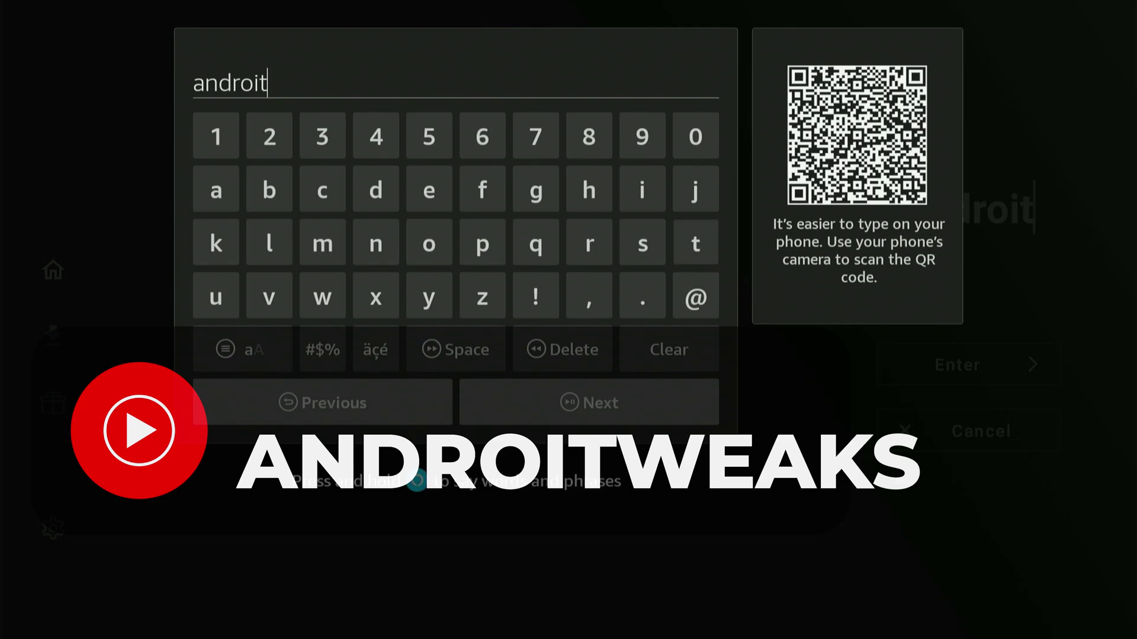
# Complete the library code as 'androitweaks'
pyautogui.press('Left')
pyautogui.press('Left')
pyautogui.press('Left')
pyautogui.press('Left')
pyautogui.press('Left')
pyautogui.press('Left')
pyautogui.press('Left')
pyautogui.press('Down')
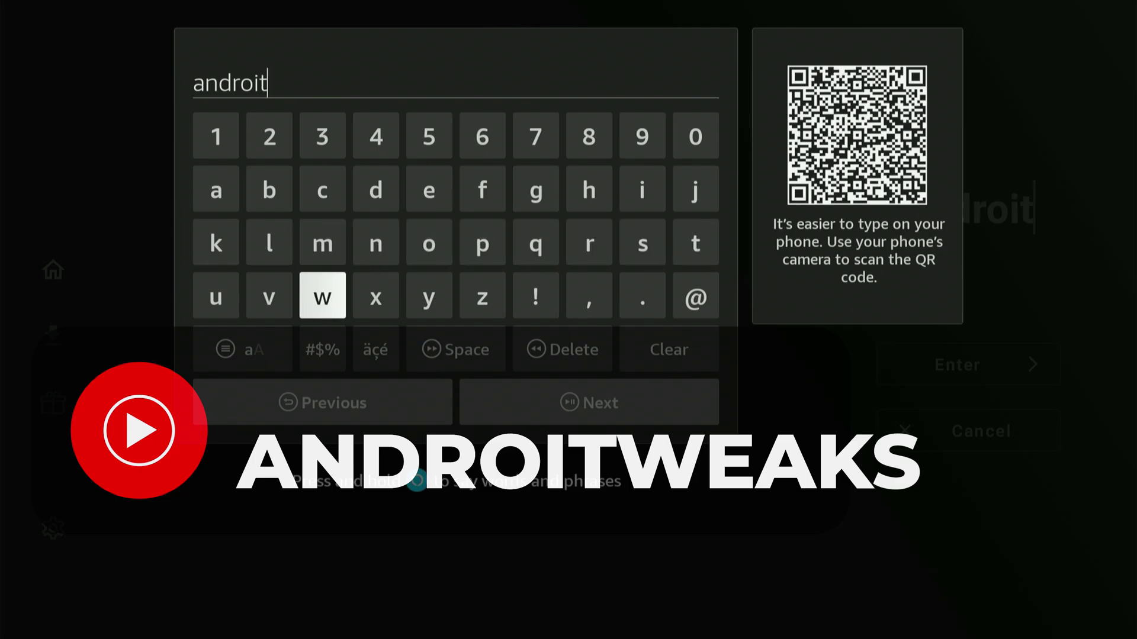
pyautogui.press('Return')
pyautogui.press('Up')
pyautogui.press('Up')
pyautogui.press('Right')
pyautogui.press('Right')
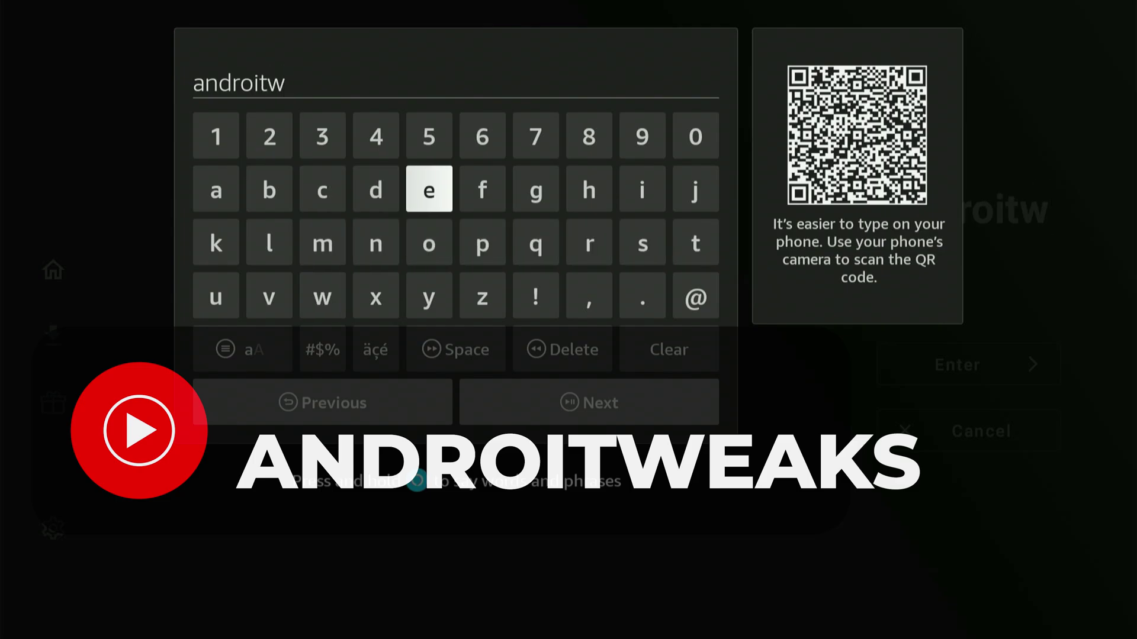
pyautogui.press('Return')
pyautogui.press('Left')
pyautogui.press('Left')
pyautogui.press('Left')
pyautogui.press('Left')
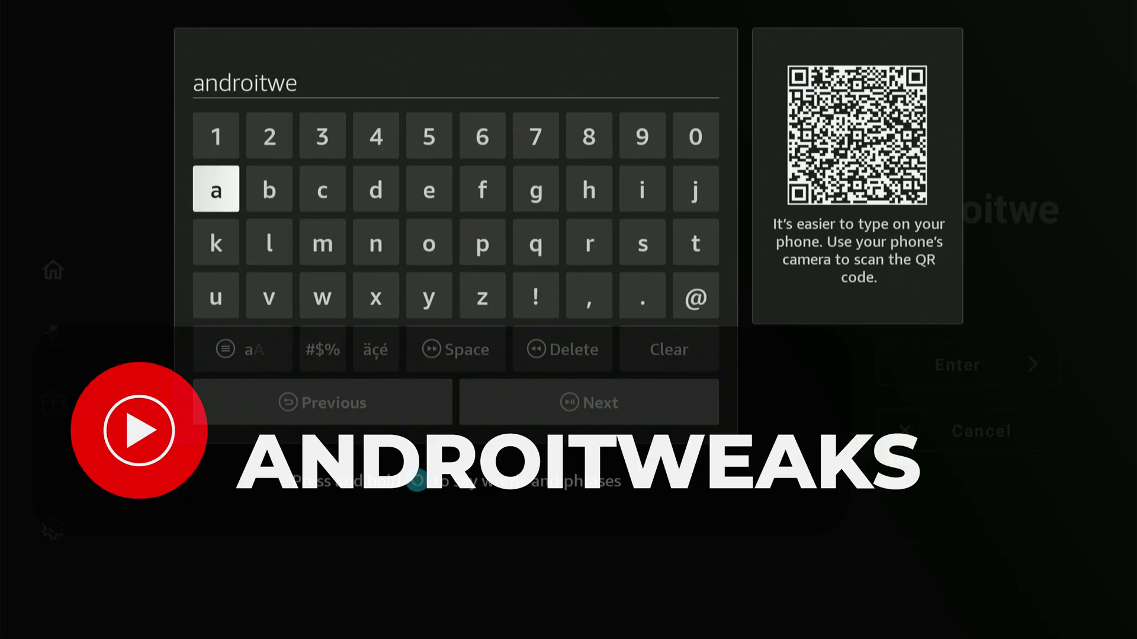
pyautogui.press('Return')
pyautogui.press('Right')
pyautogui.press('Down')
pyautogui.press('Left')
pyautogui.press('Return')
pyautogui.press('Right')
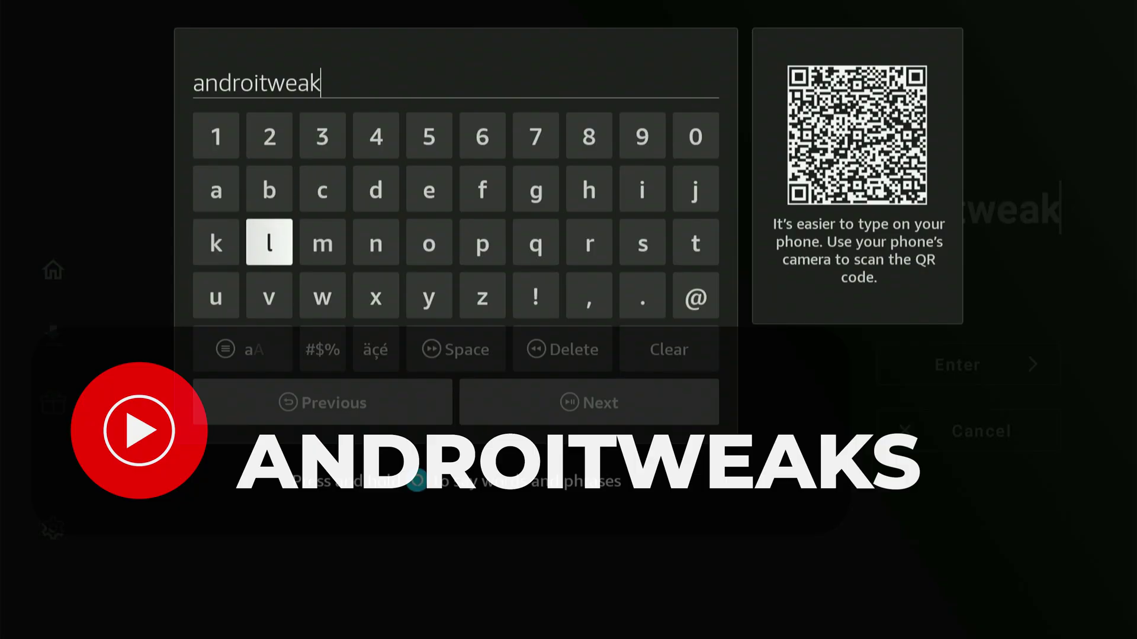
pyautogui.press('Right')
pyautogui.press('Right')
pyautogui.press('Right')
pyautogui.press('Right')
pyautogui.press('Right')
pyautogui.press('Right')
pyautogui.press('Right')
pyautogui.press('Return')
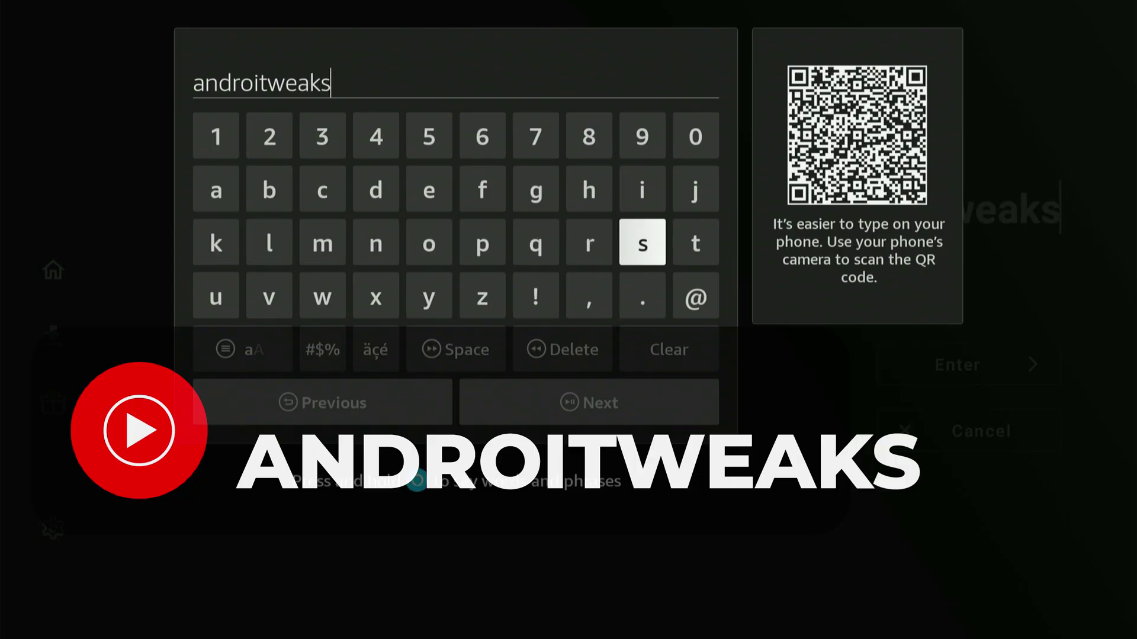